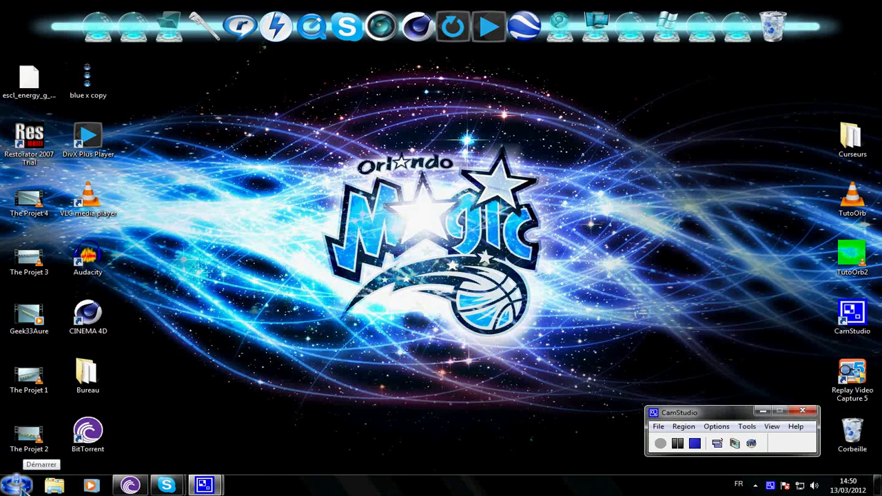
Open the Windows folder on local disk C: and select the explorer application
click(553, 306)
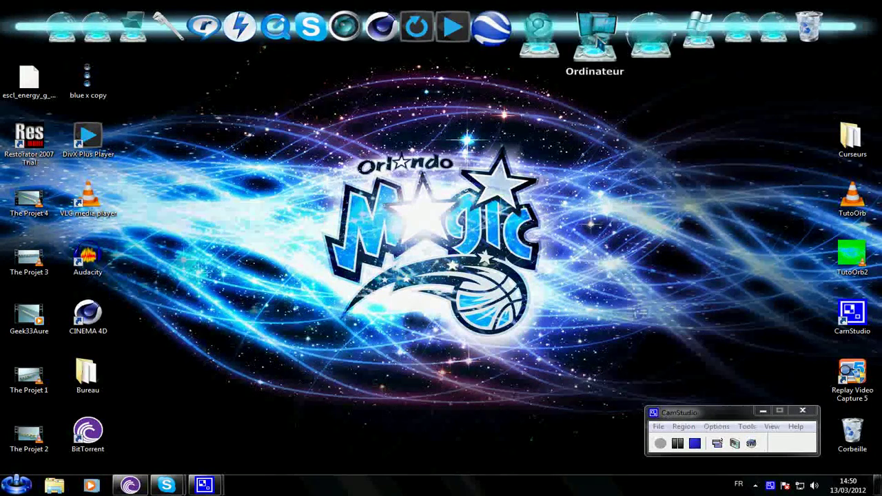
click(597, 38)
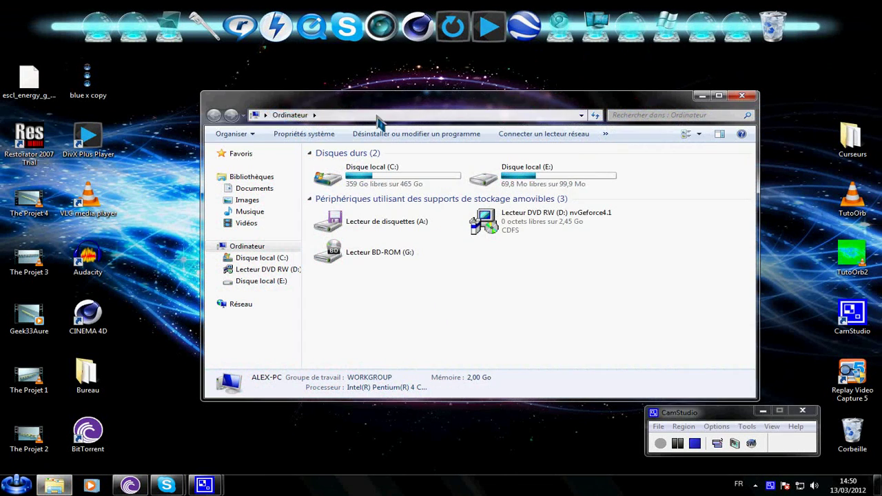
click(370, 174)
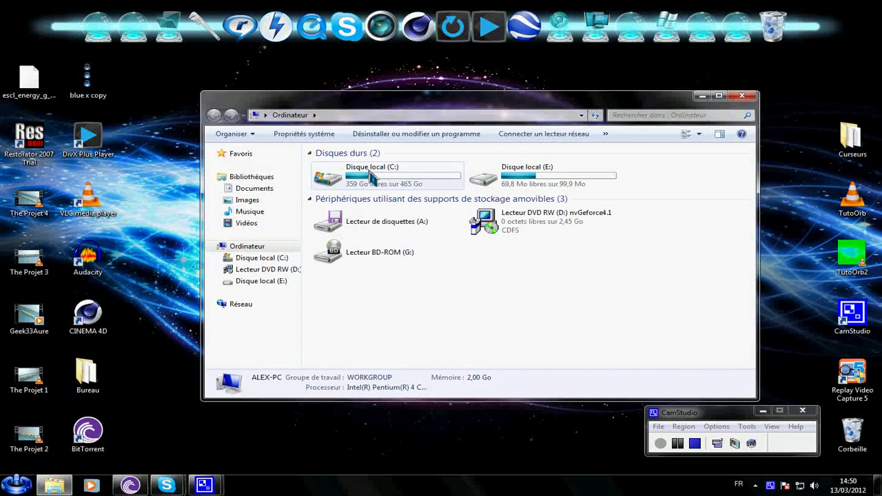
double_click(370, 175)
double_click(365, 214)
drag(750, 169, 745, 291)
click(386, 261)
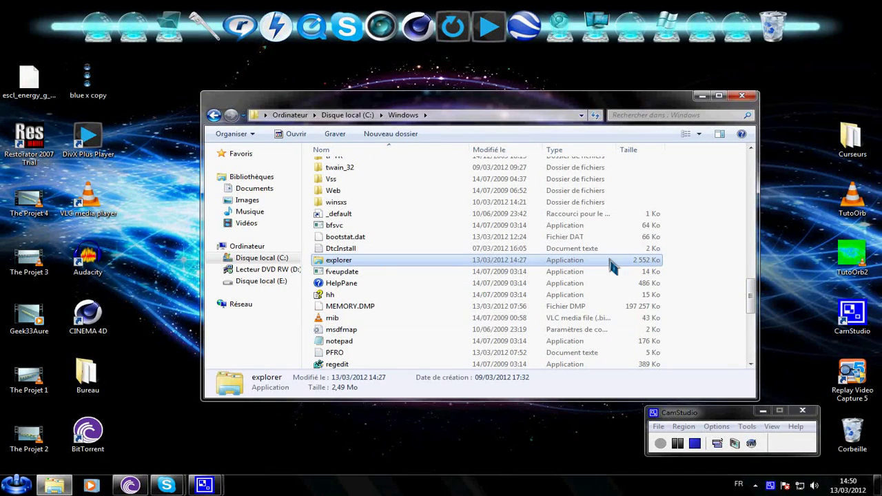
Open the security properties of the explorer application
right_click(345, 262)
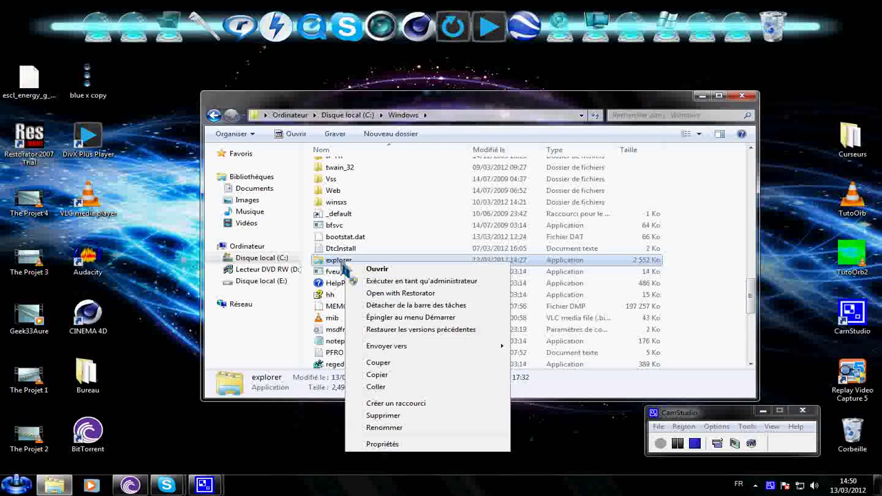
click(336, 263)
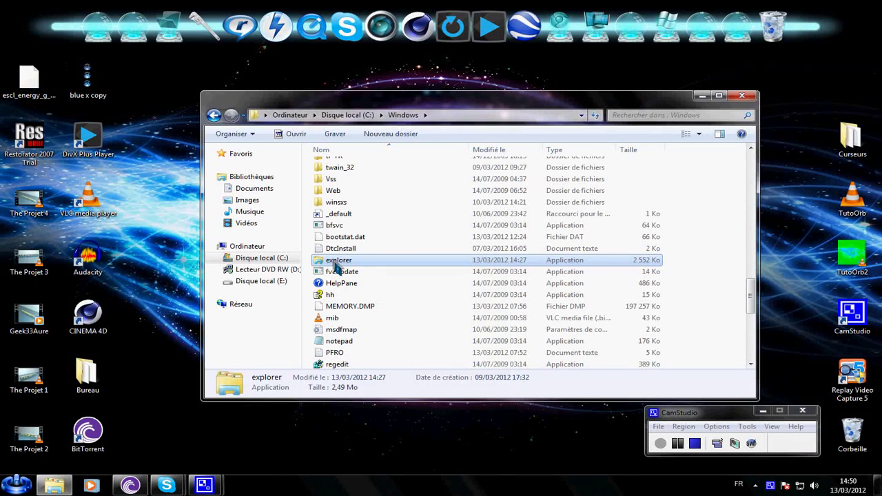
right_click(378, 268)
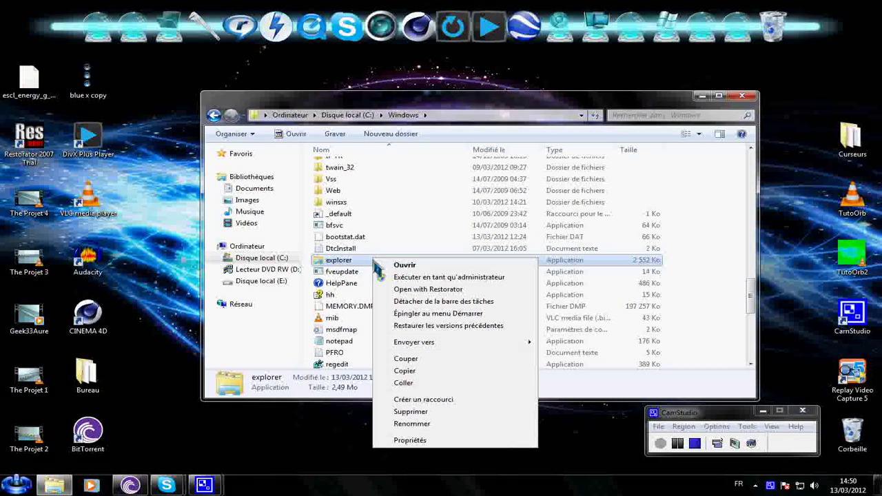
click(414, 440)
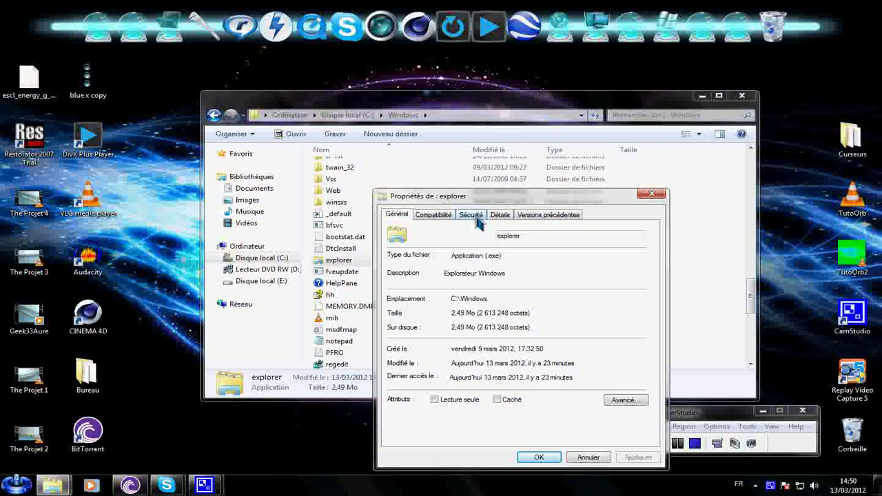
click(476, 217)
drag(482, 198, 464, 144)
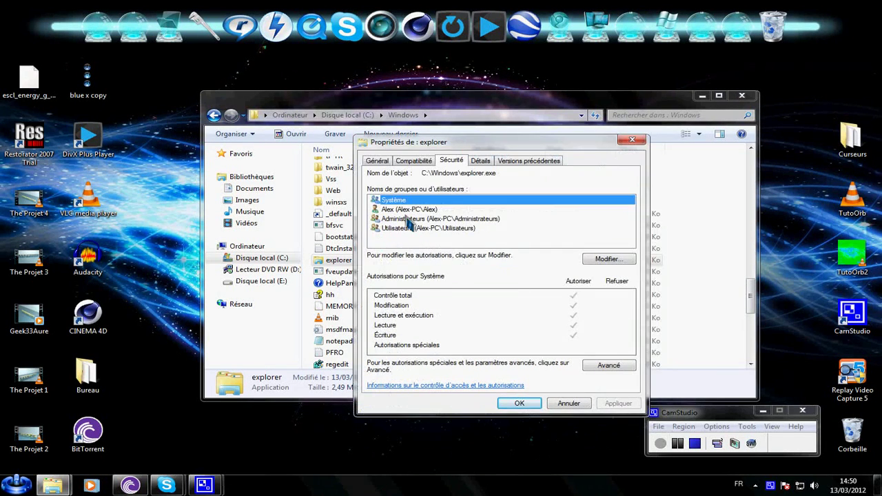
Set the personal user account as owner of explorer.exe in the advanced security settings
click(610, 366)
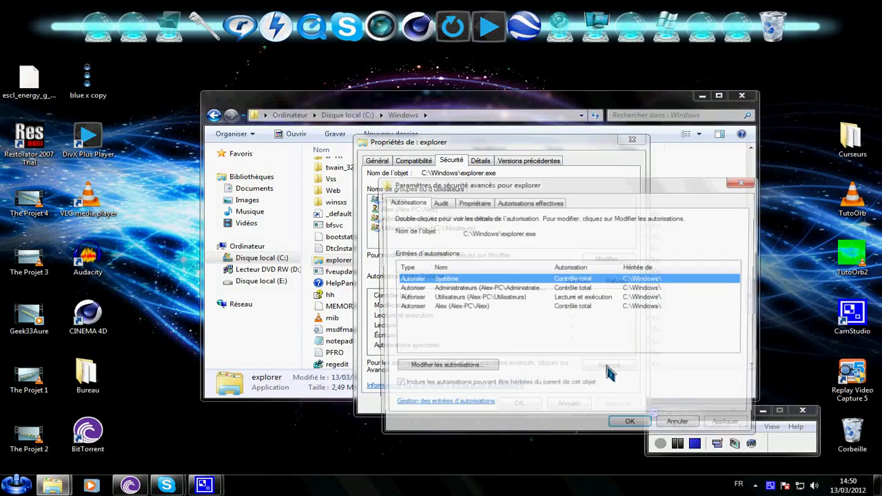
drag(485, 191, 430, 189)
click(420, 199)
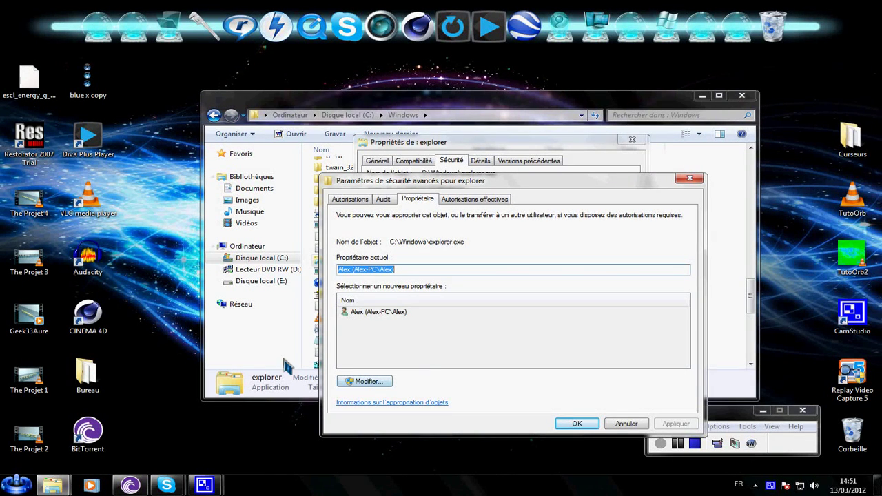
click(360, 383)
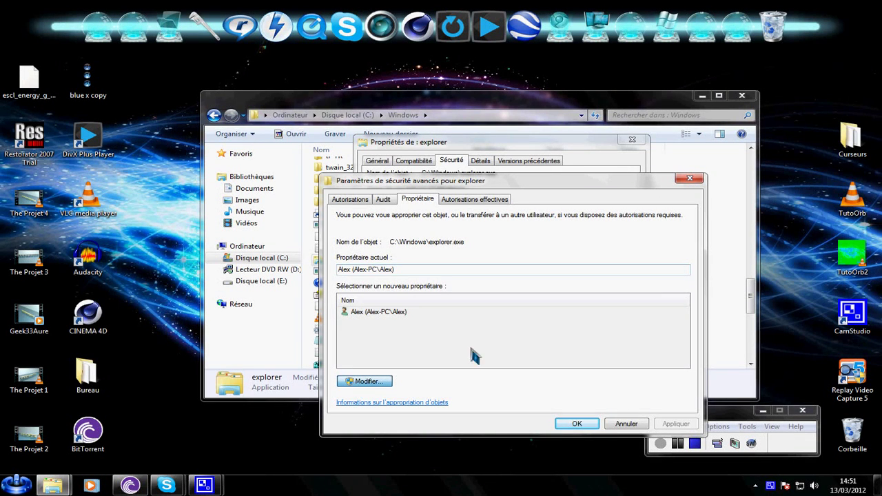
click(404, 347)
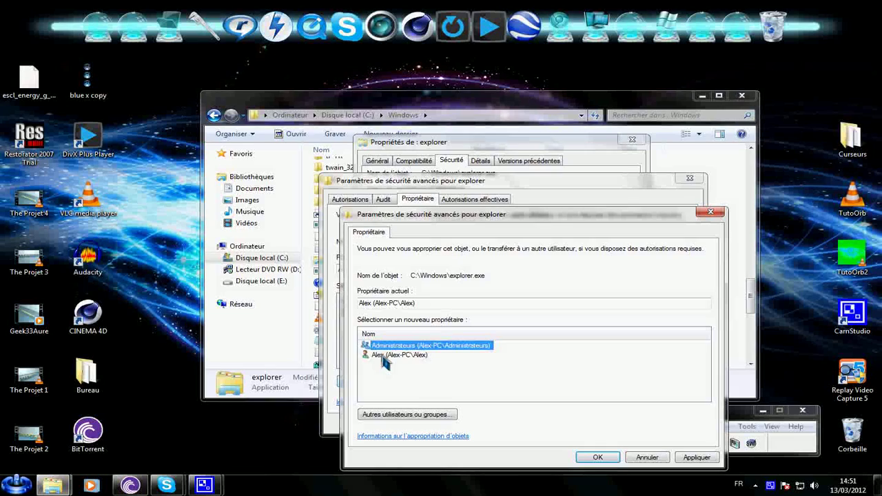
click(383, 355)
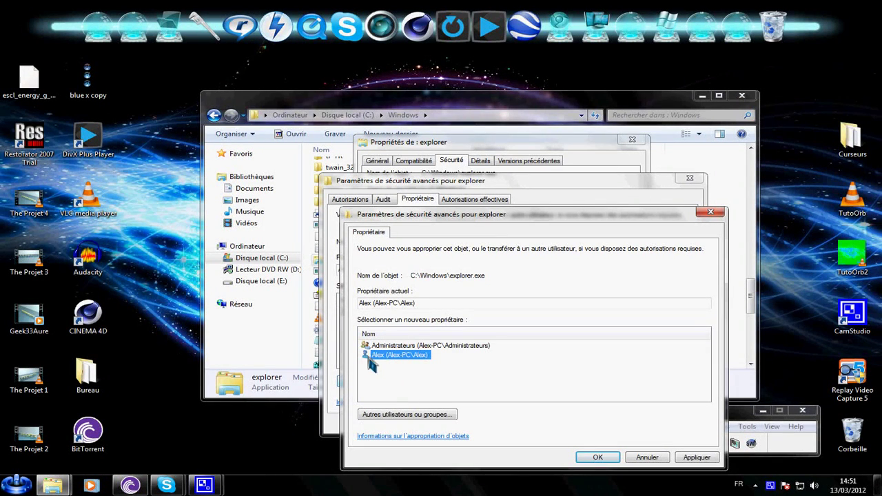
click(601, 456)
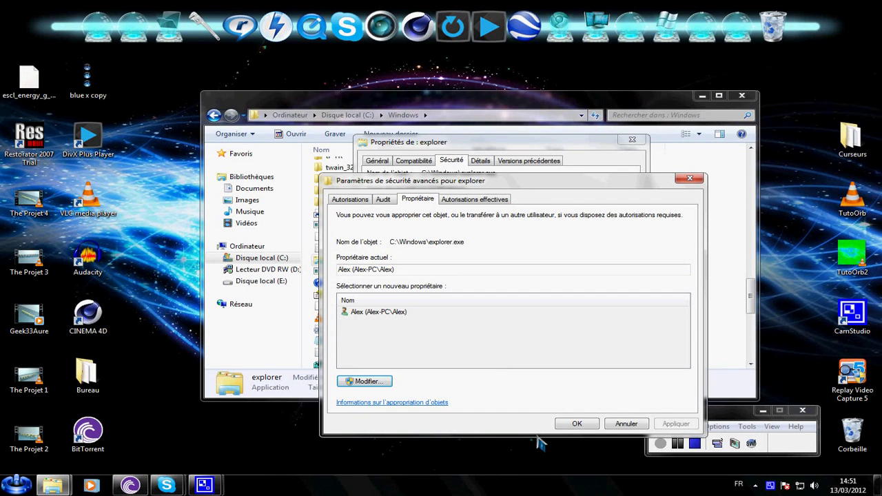
click(572, 426)
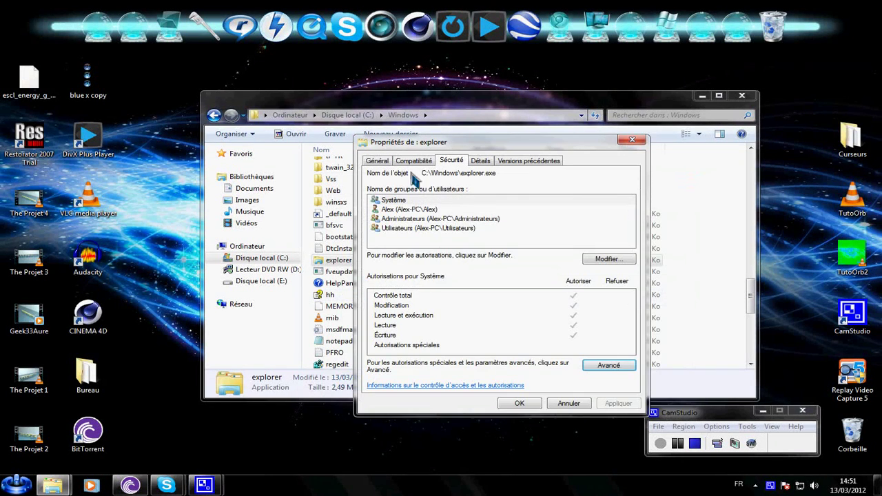
Check the personal user account's full control permission on explorer.exe and close the file's properties
click(609, 260)
click(424, 251)
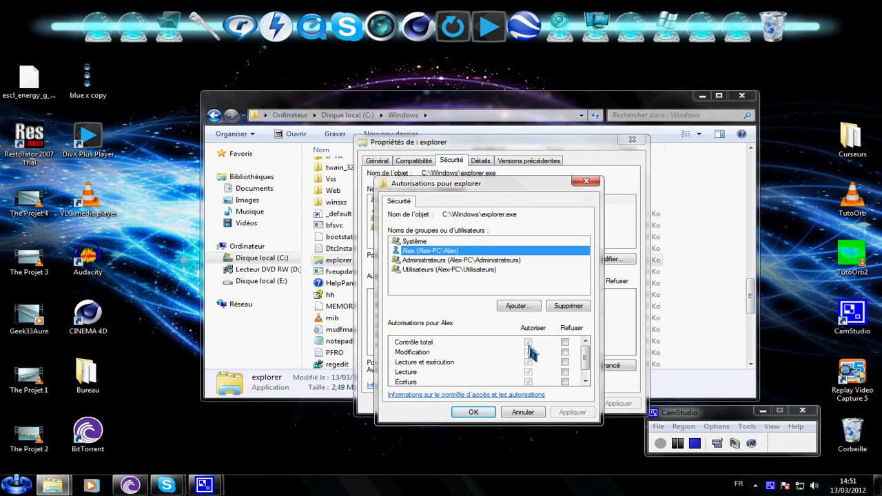
click(472, 414)
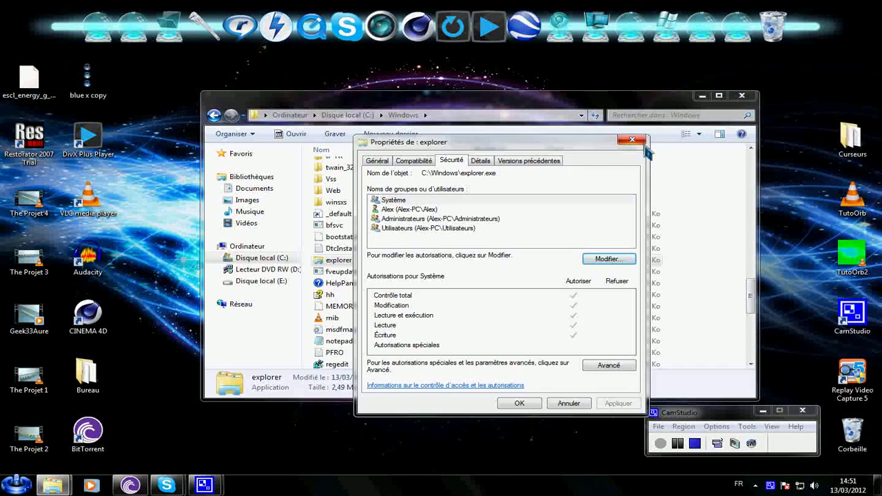
click(511, 403)
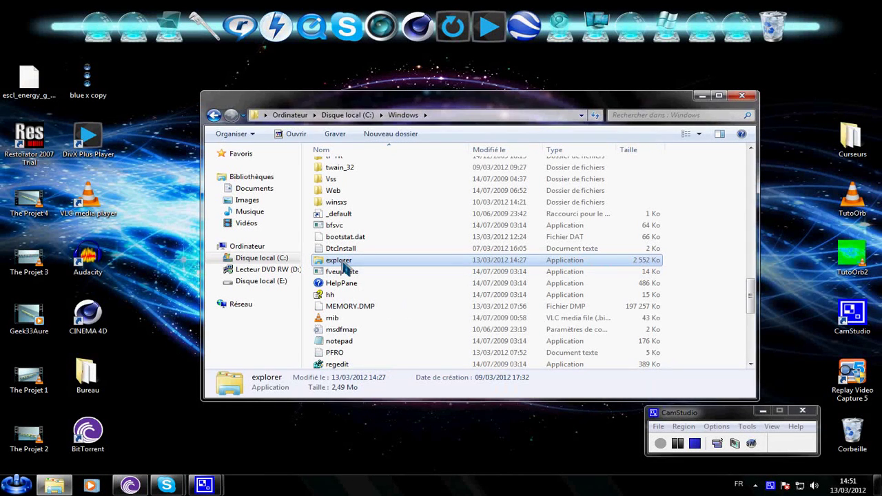
Duplicate the explorer application within the Windows folder
mouse_move(367, 274)
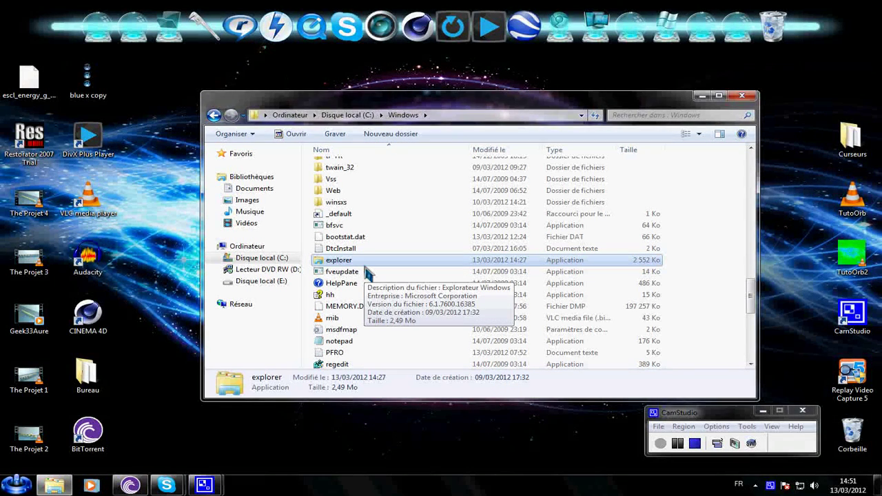
key(ctrl+v)
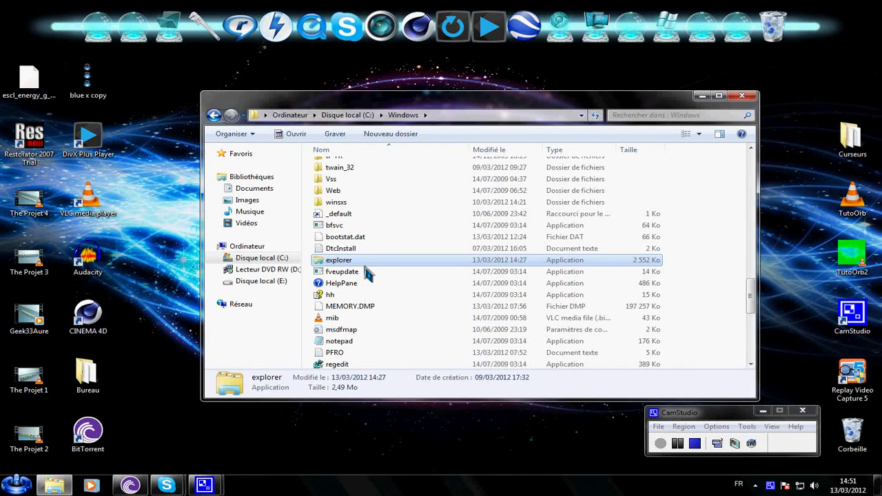
click(433, 291)
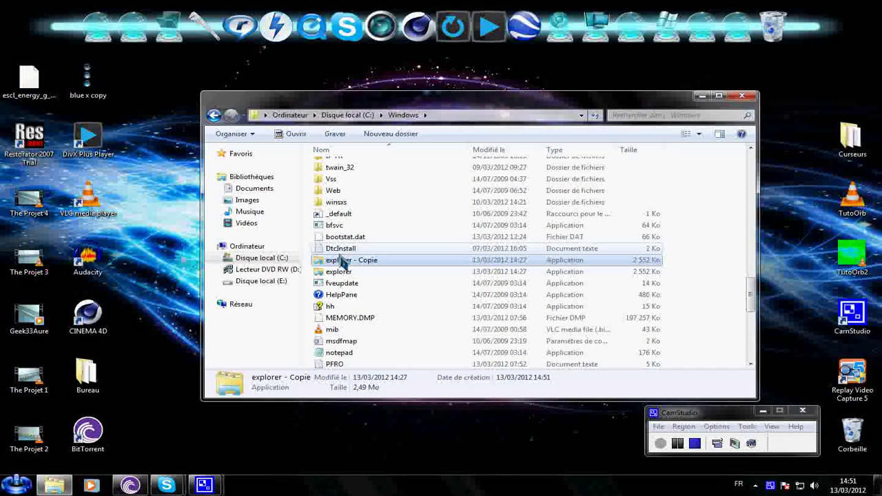
Rename the explorer copy as explorer.old
right_click(348, 268)
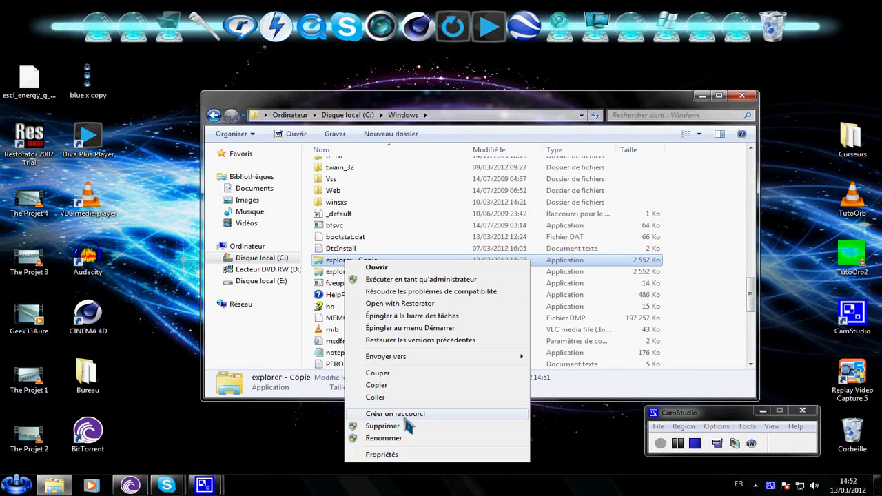
click(404, 440)
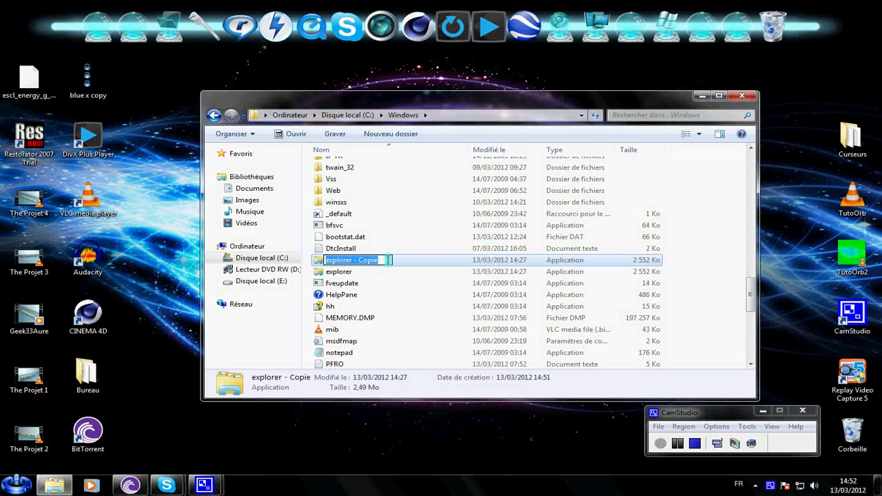
drag(387, 260, 356, 260)
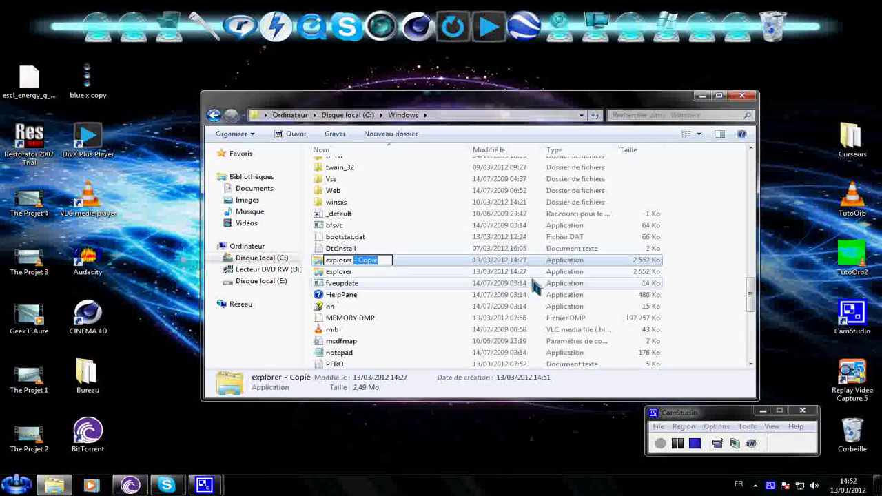
key(BackSpace)
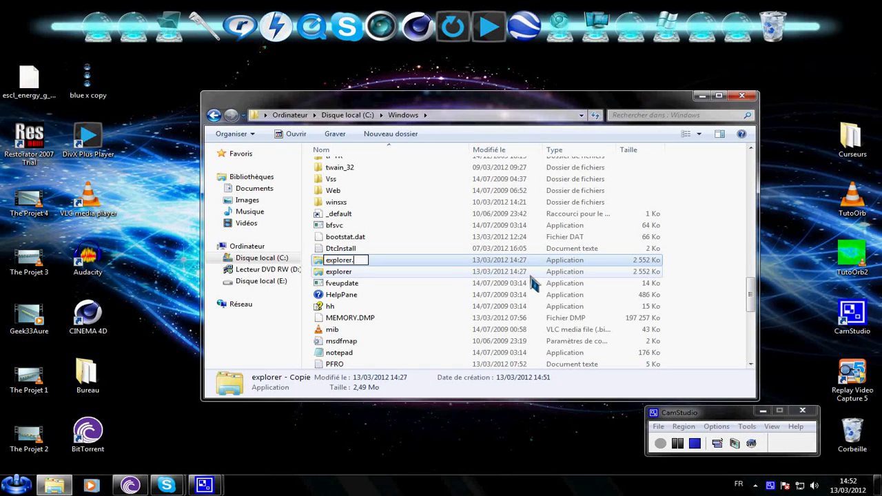
text(.ols)
key(BackSpace)
text(d)
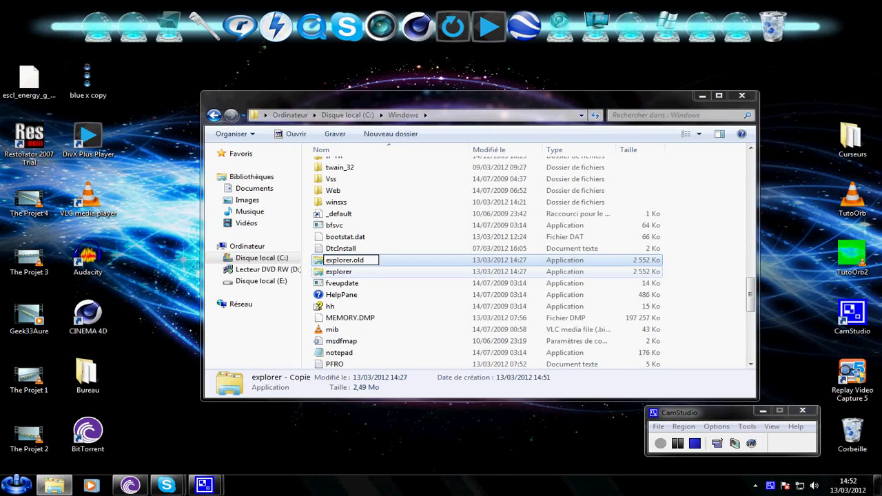
key(Return)
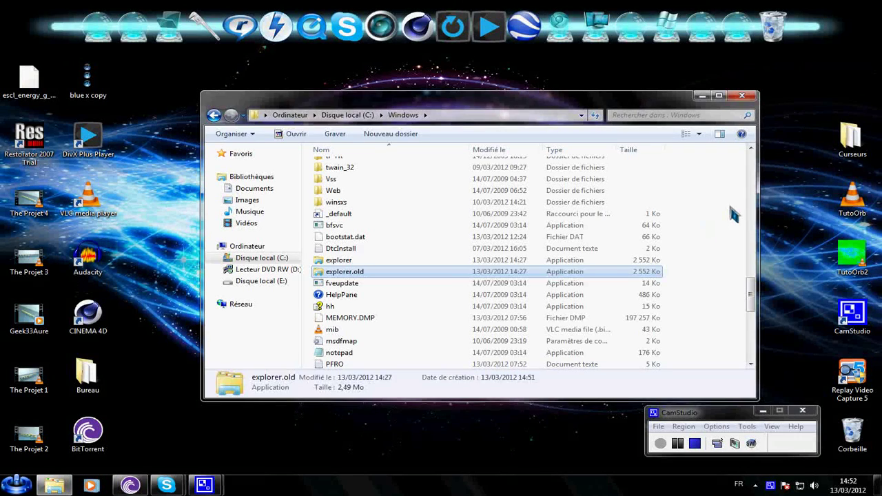
click(668, 235)
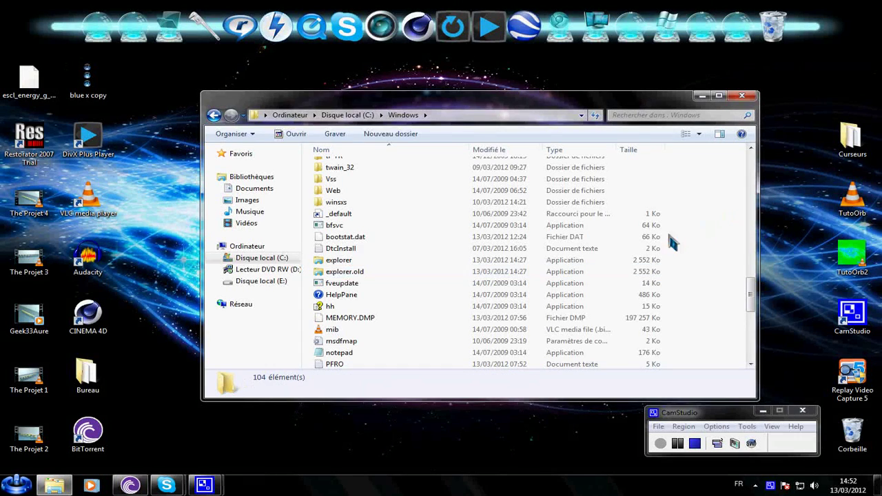
Minimise the folder window, switch to a maximised Google Chrome window and search Google for deviantart
click(703, 97)
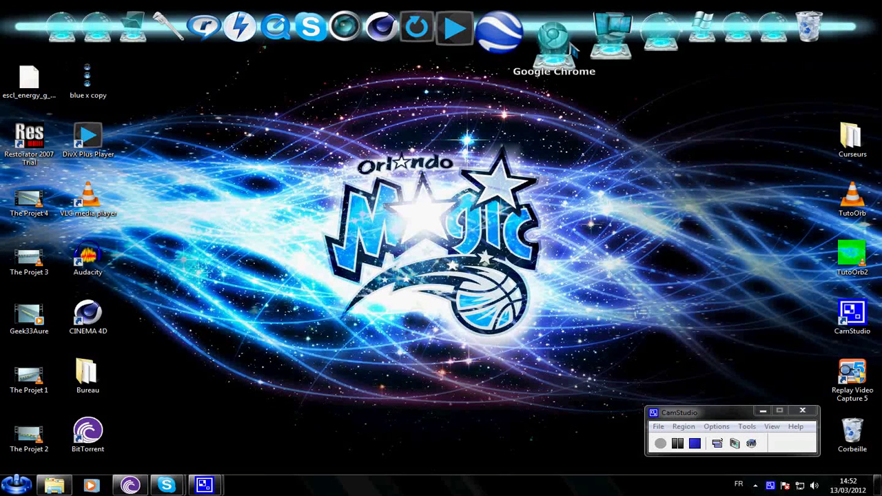
click(549, 40)
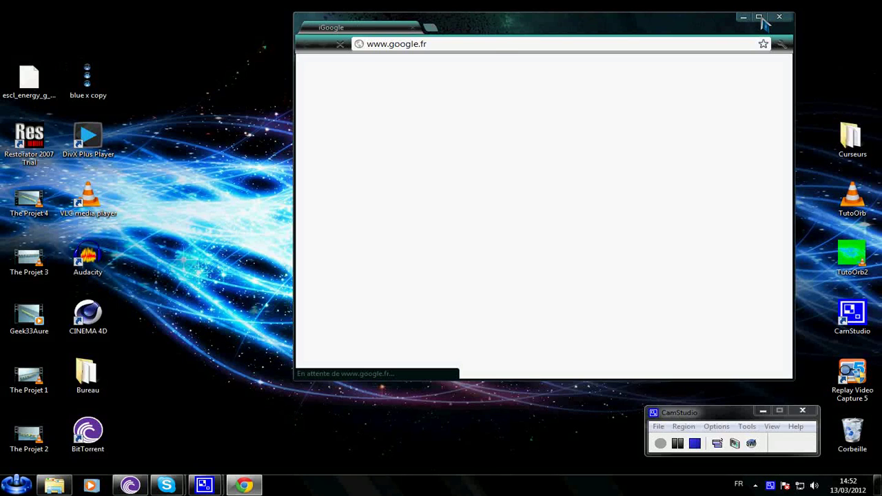
click(759, 18)
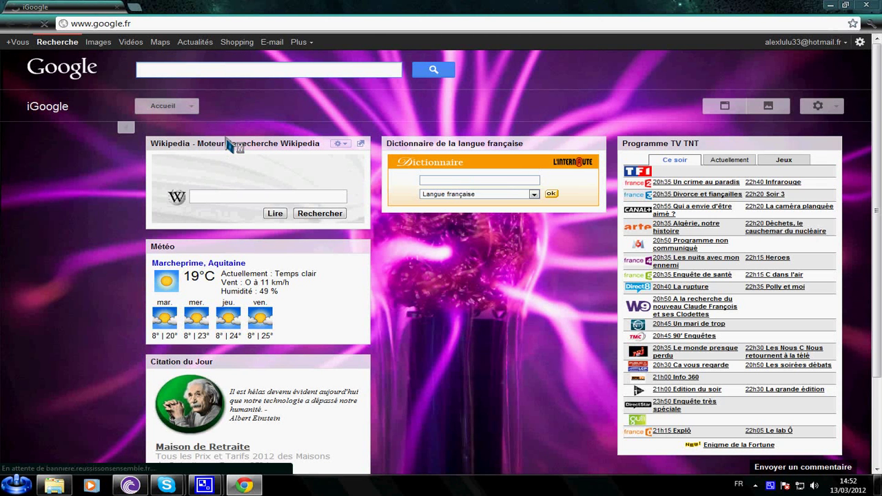
text(de)
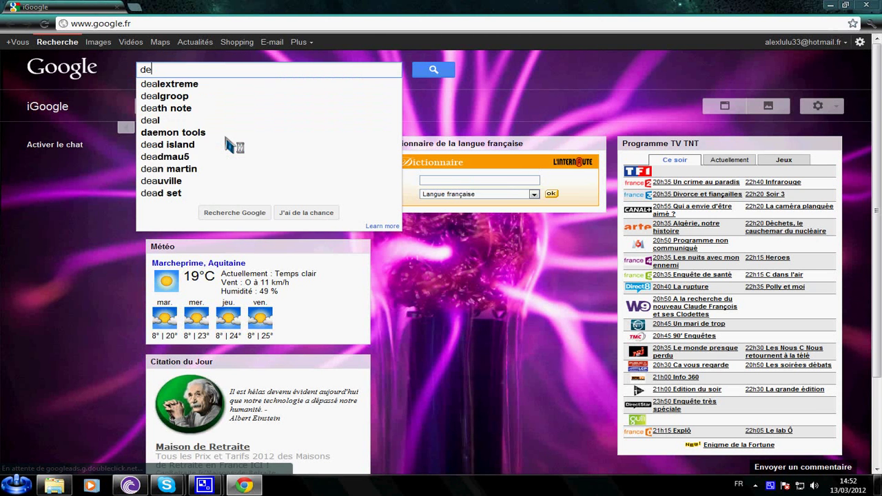
text(viant)
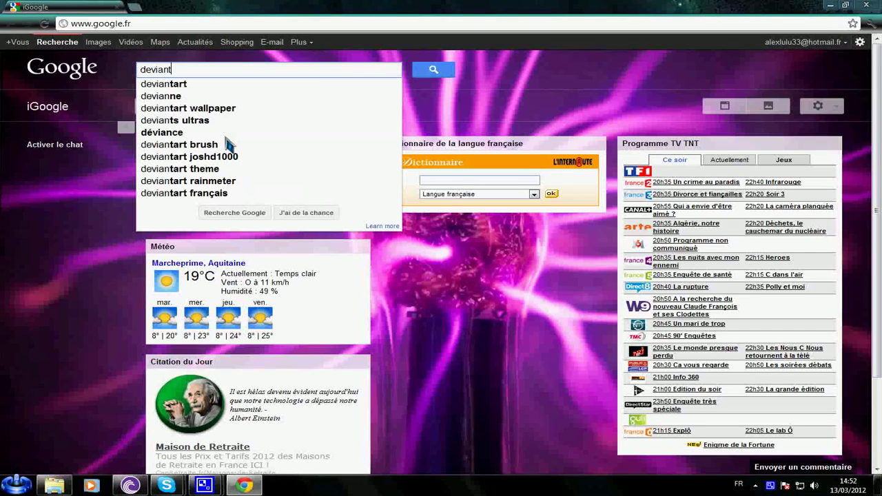
click(192, 86)
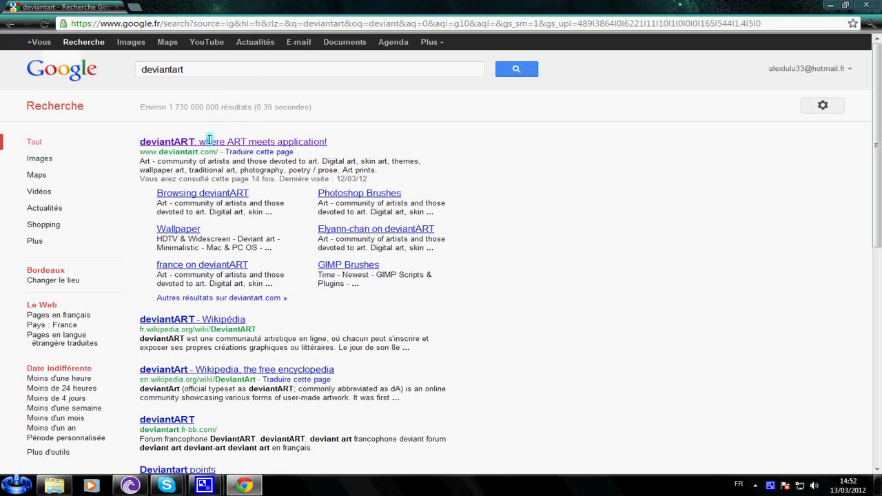
Open the deviantART site from the search results and search its Customization category for "blue orb"
click(199, 143)
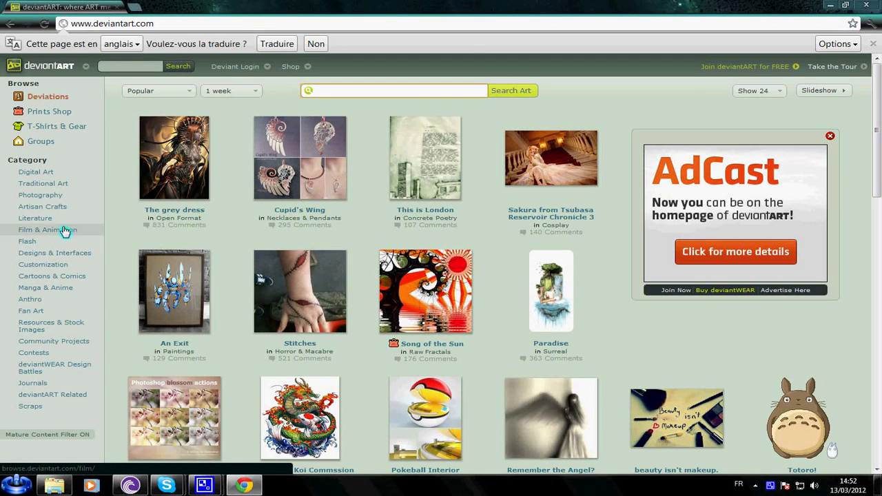
click(57, 268)
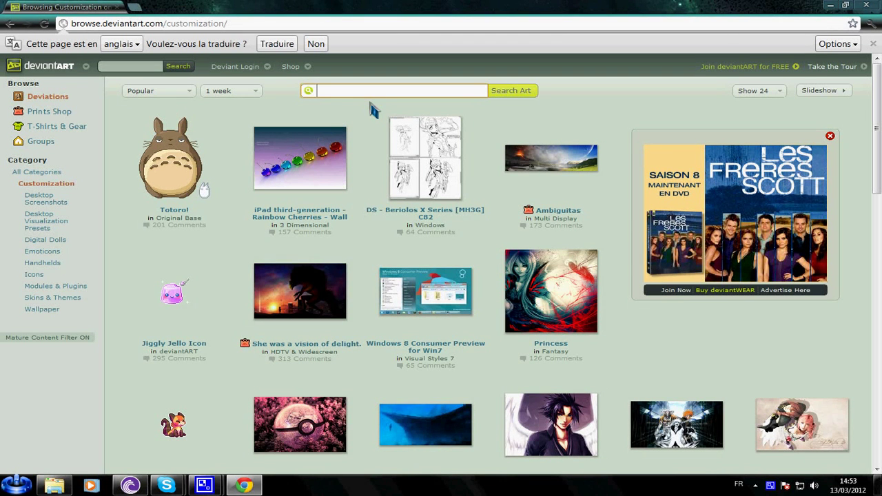
text(blue orb)
key(Return)
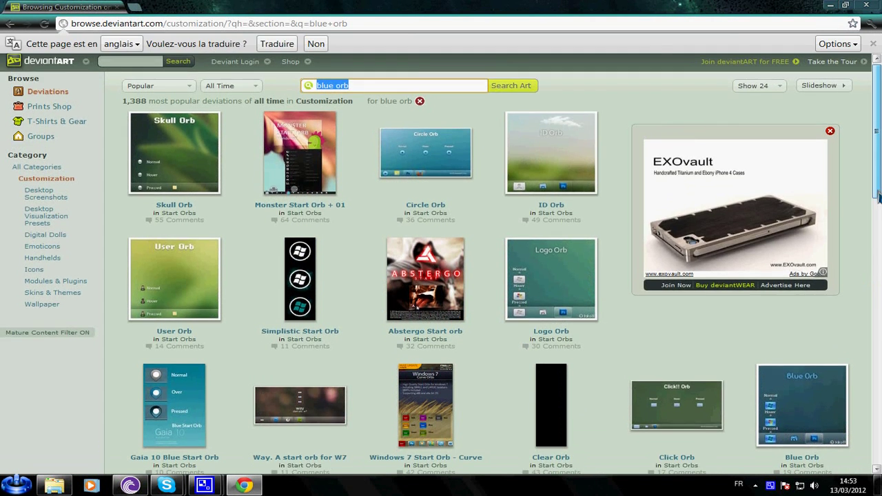
Open the Blue Power Orb deviation in the search results and download its file
drag(880, 213, 879, 299)
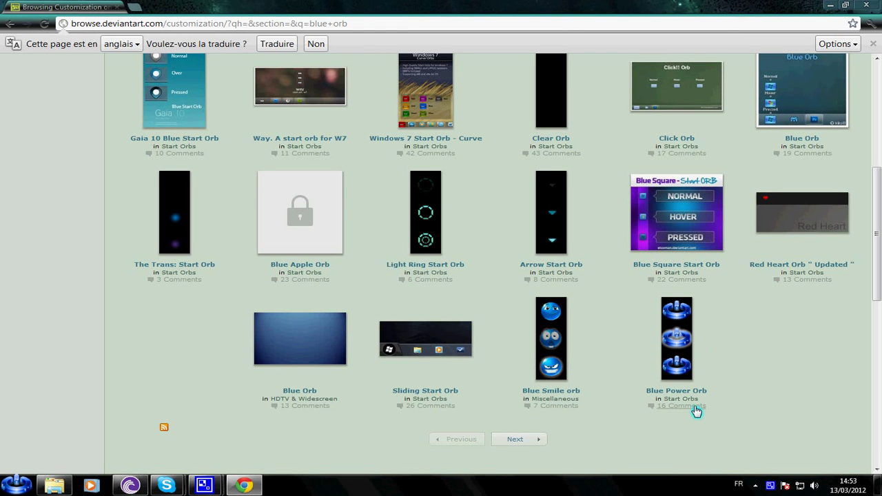
click(677, 346)
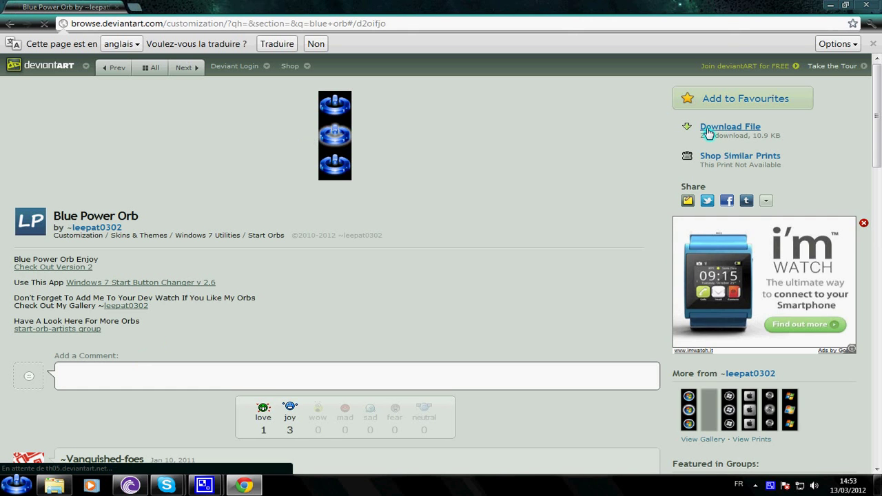
click(710, 127)
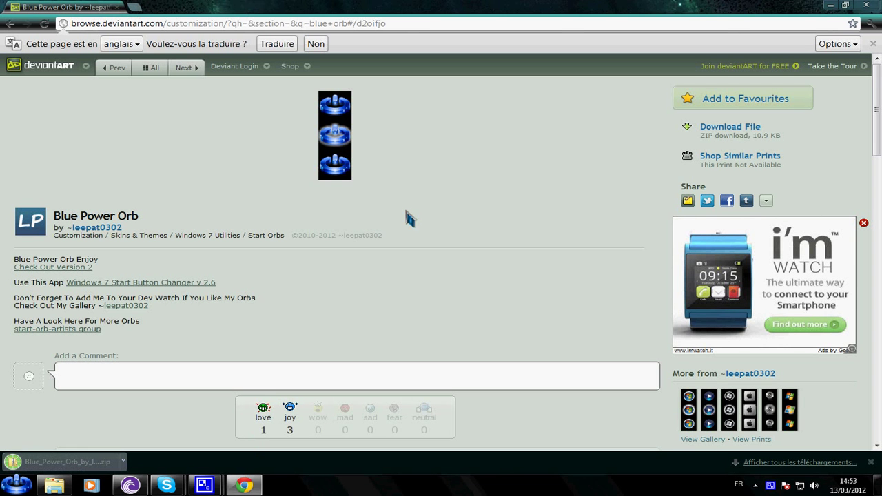
Restore the browser to a smaller window, move the downloaded Blue_Power_Orb zip onto the desktop and minimise the browser
double_click(596, 15)
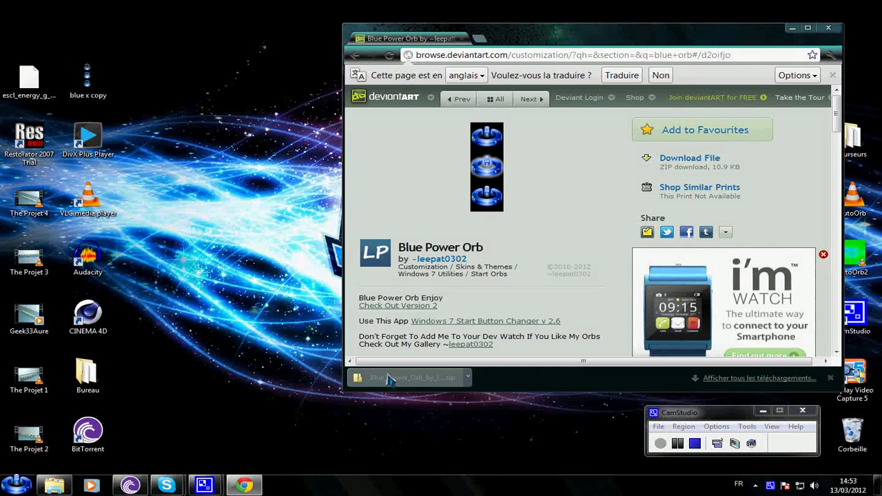
drag(391, 382, 371, 138)
click(792, 28)
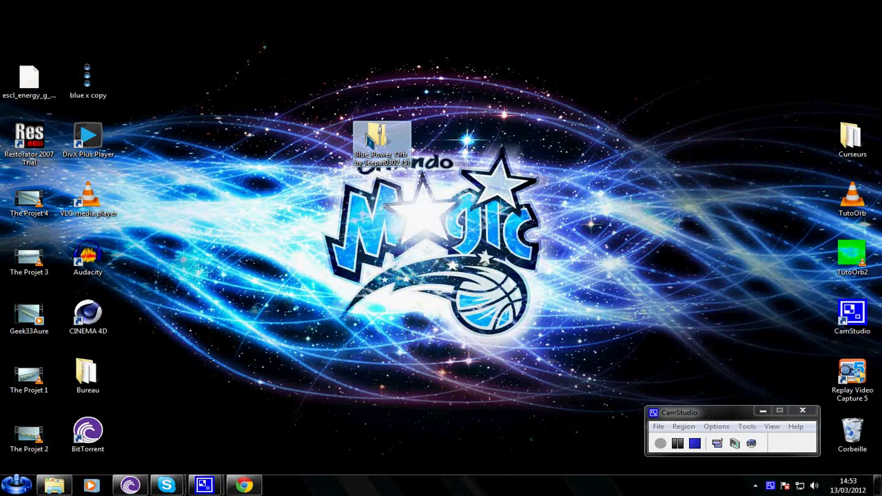
Extract the Blue Power bitmap from the Blue_Power_Orb archive onto the desktop and close the archive window
double_click(375, 138)
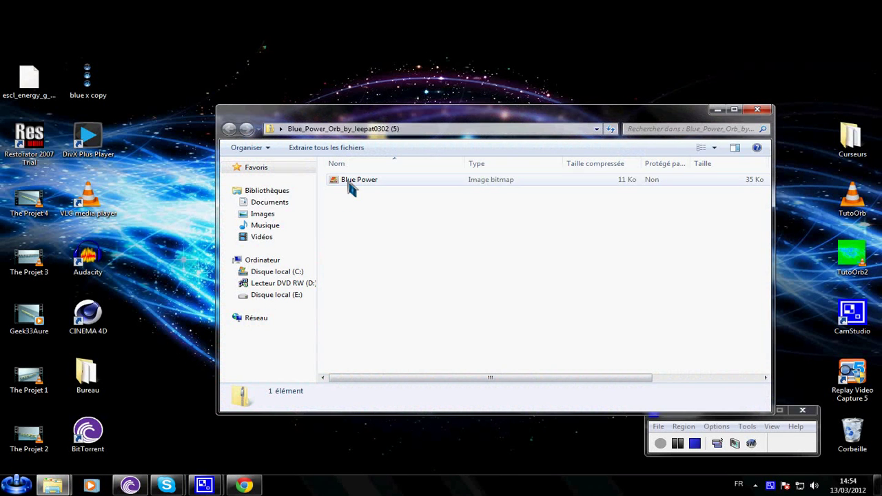
click(349, 183)
drag(349, 184, 147, 87)
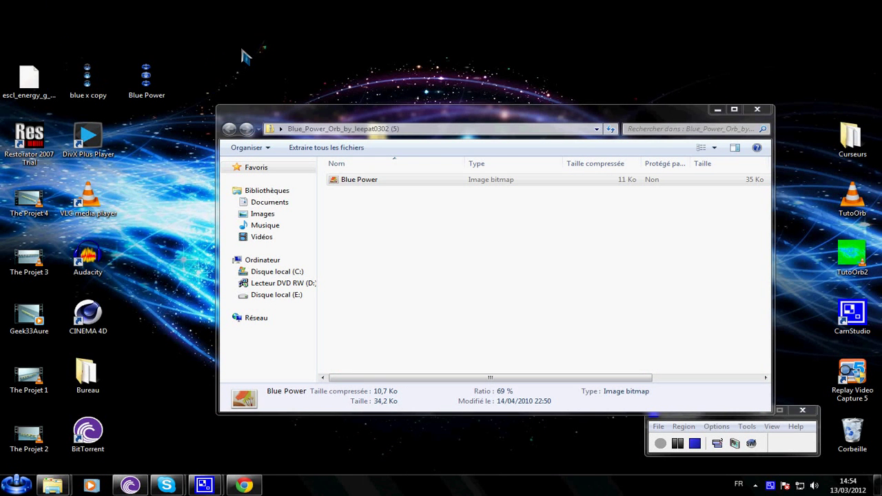
click(758, 110)
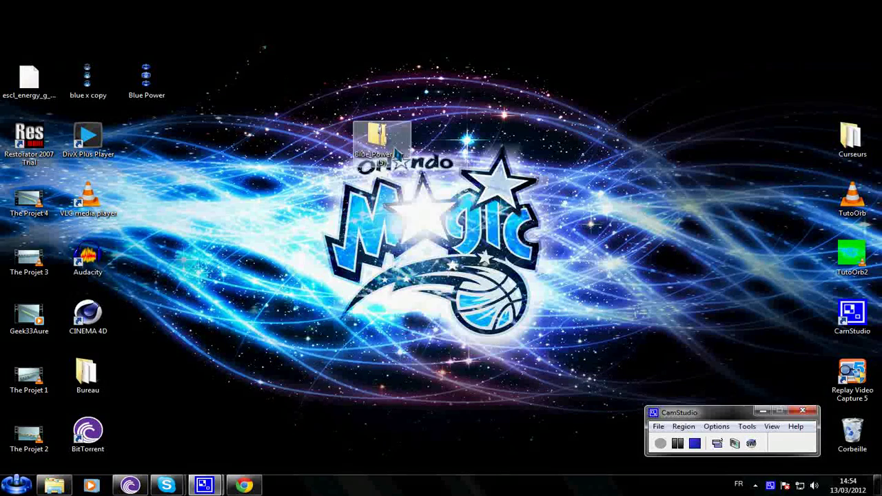
Delete the Blue_Power_Orb zip archive from the desktop
right_click(390, 146)
click(431, 295)
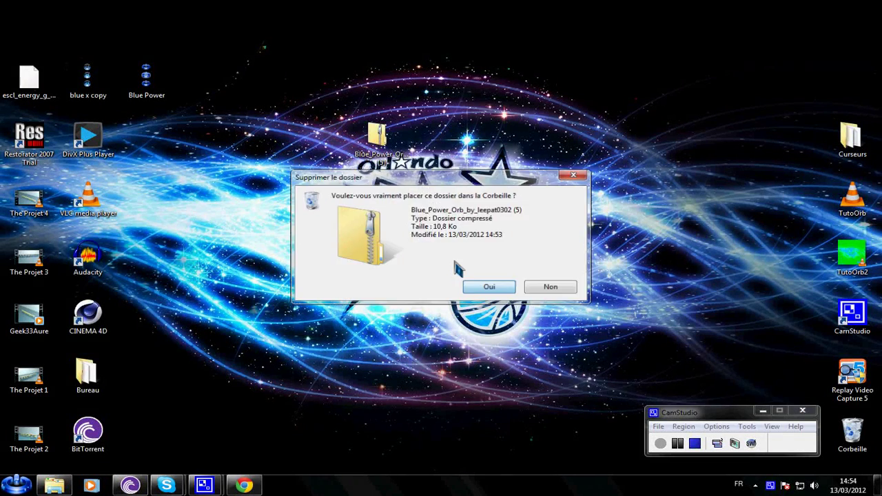
key(Return)
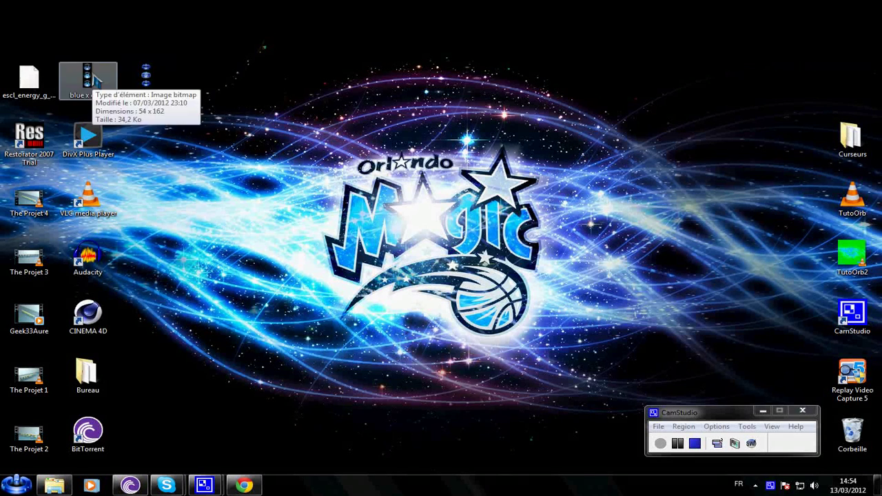
click(148, 82)
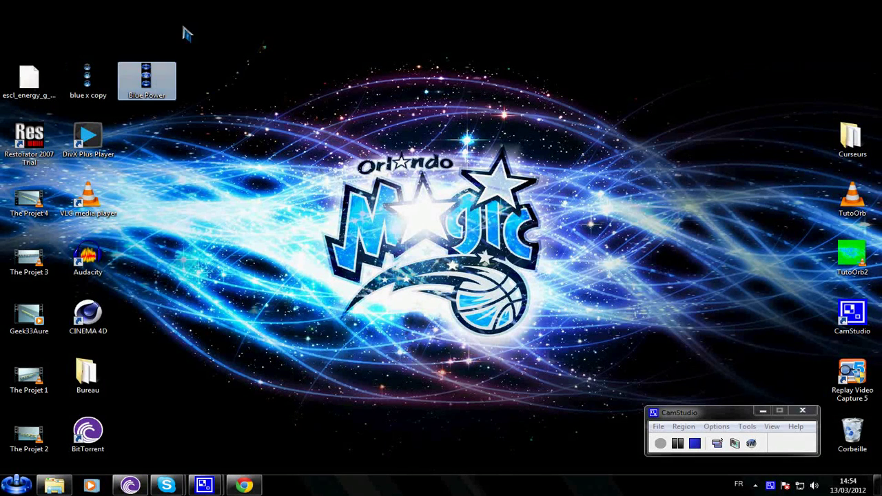
click(70, 79)
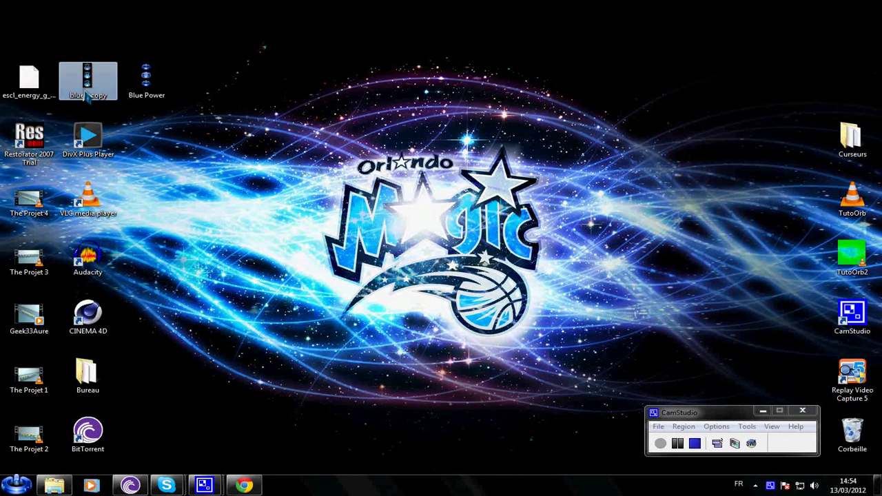
click(318, 149)
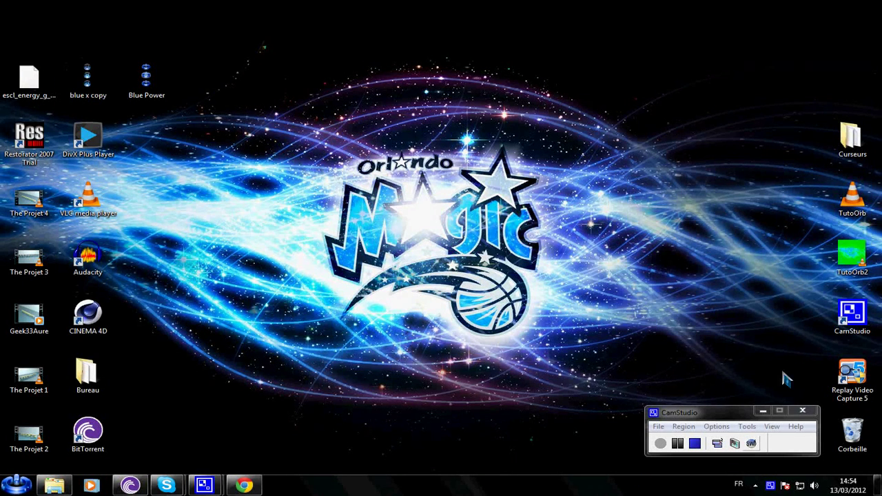
Launch Restorator 2007 Trial and dismiss its splash screen and trial version reminder
double_click(31, 140)
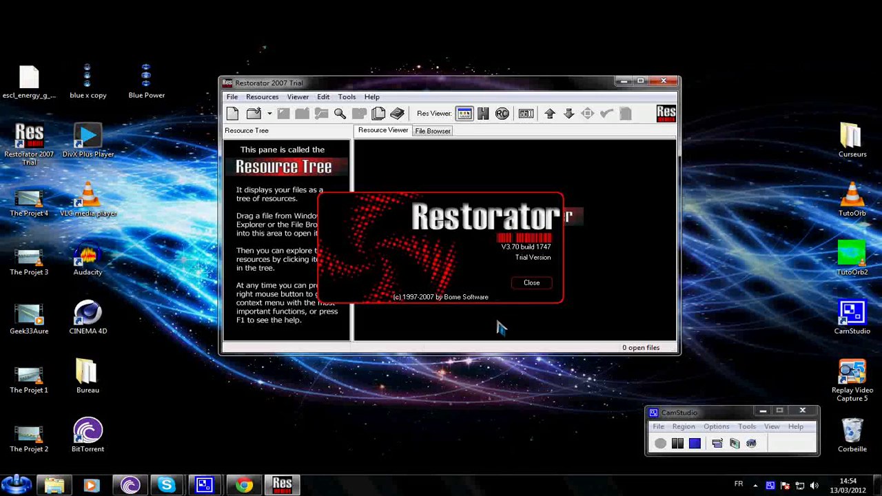
click(530, 285)
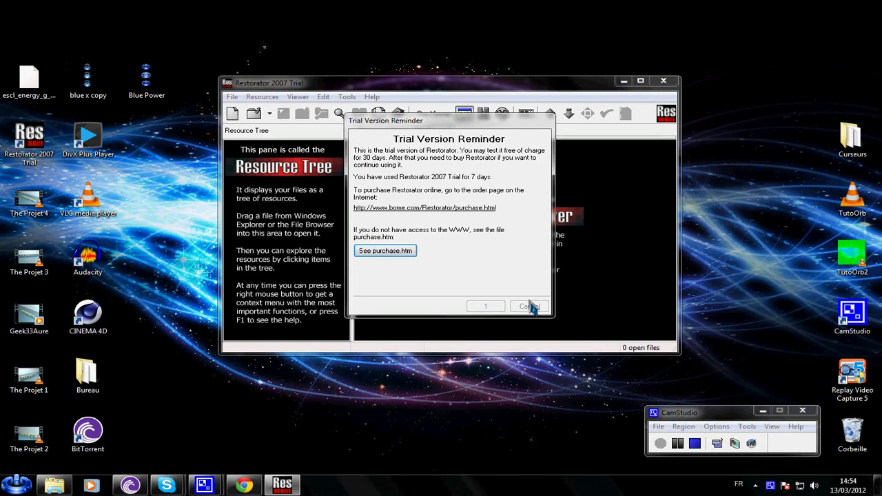
click(487, 306)
Load the explorer application from the Windows folder into Restorator's resource tree and minimise the folder window
drag(364, 83, 591, 71)
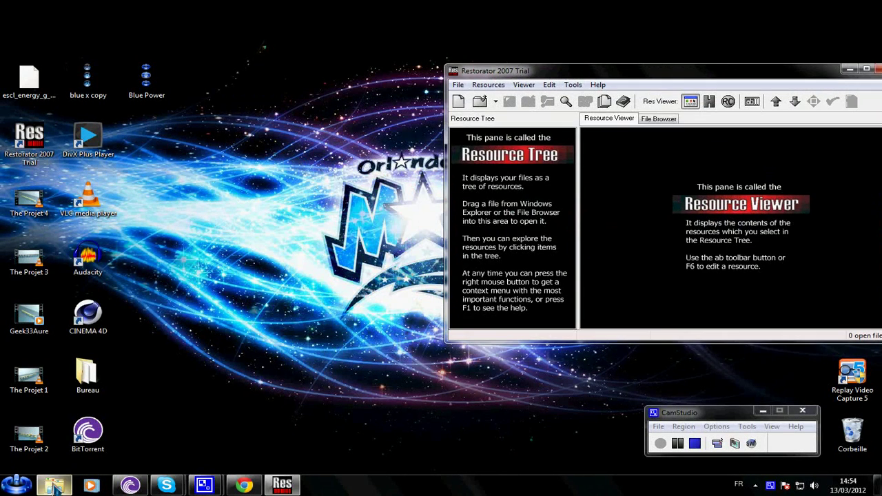
click(55, 486)
drag(378, 115, 82, 87)
drag(44, 235, 522, 216)
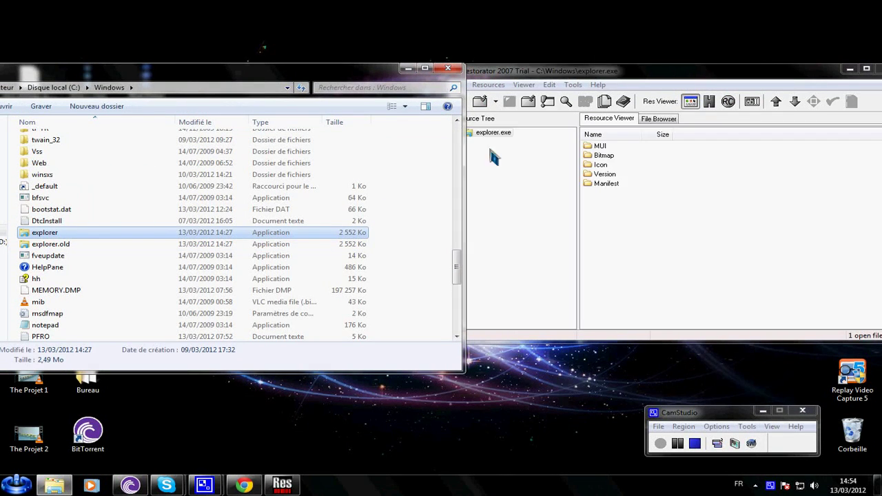
click(408, 69)
drag(559, 71, 299, 78)
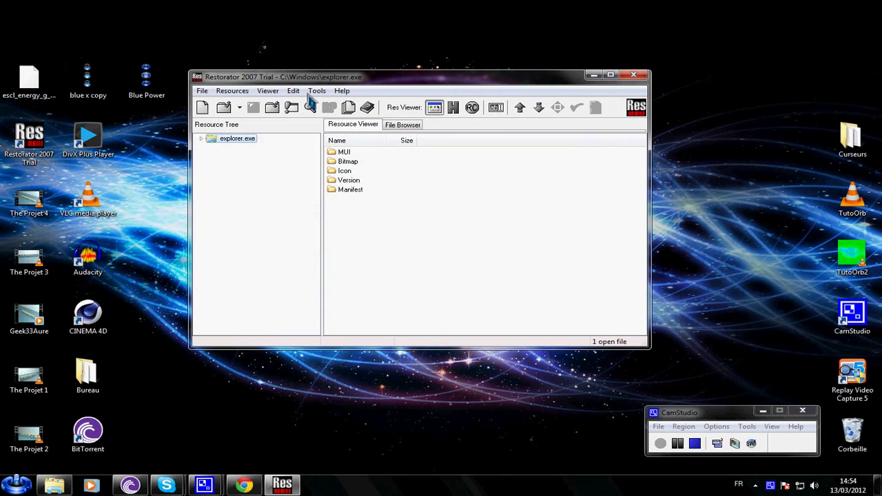
Expand the Bitmap resources of explorer.exe and preview bitmaps 6801, 6805 and 6809
double_click(355, 163)
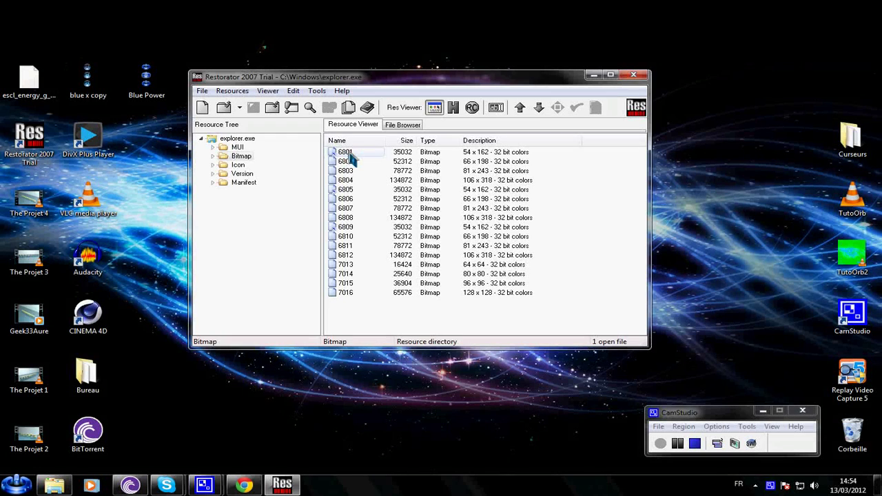
double_click(350, 156)
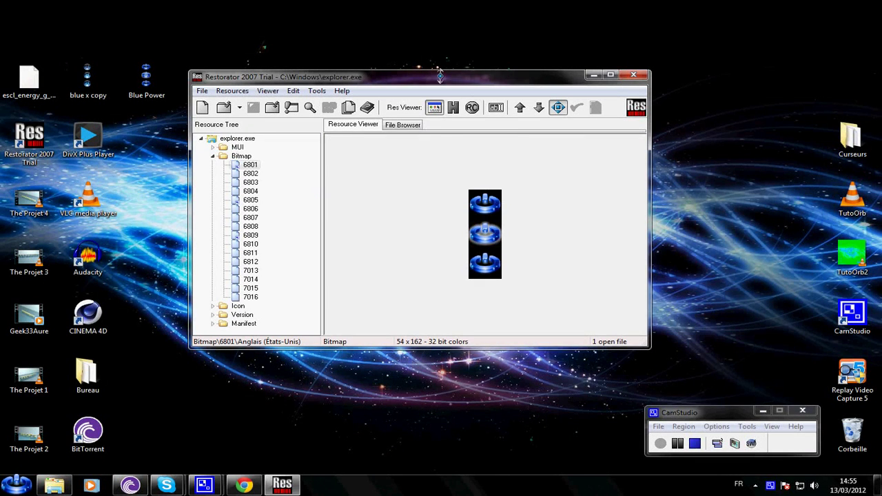
drag(444, 83, 541, 66)
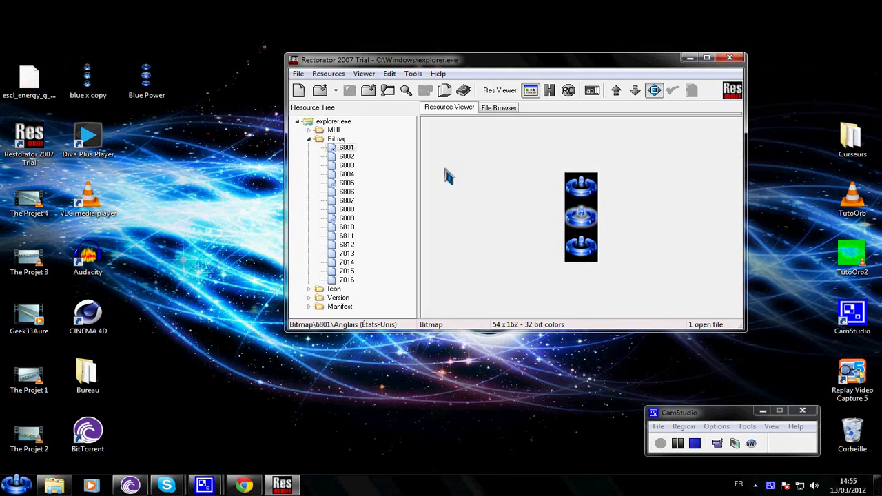
click(348, 184)
click(349, 221)
click(347, 148)
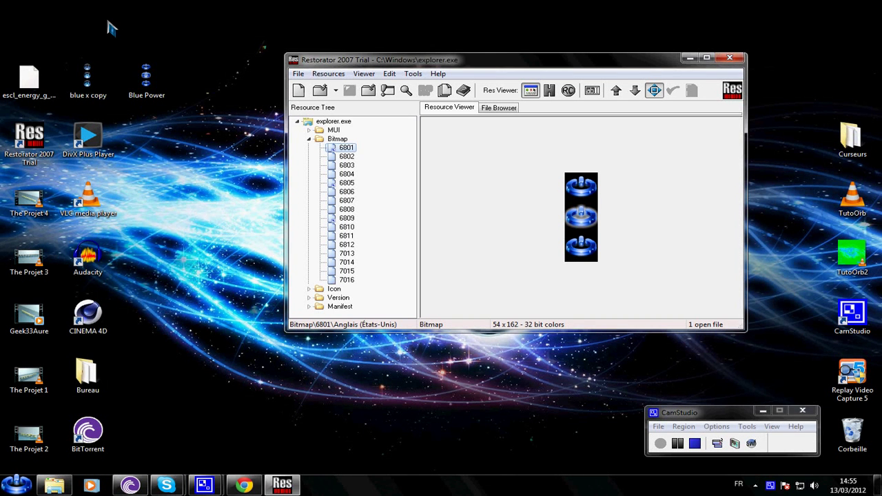
Replace bitmaps 6801, 6805 and 6809 with the "blue x copy" image from the desktop and check each one
click(87, 79)
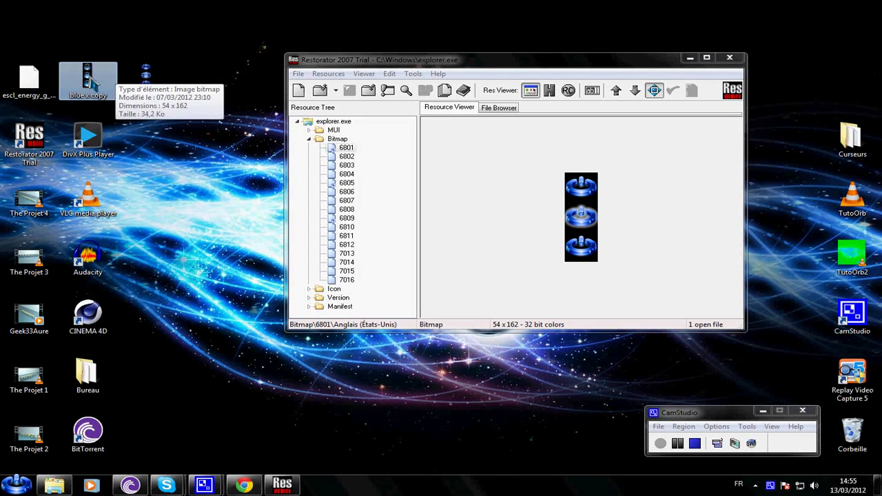
drag(96, 83, 350, 227)
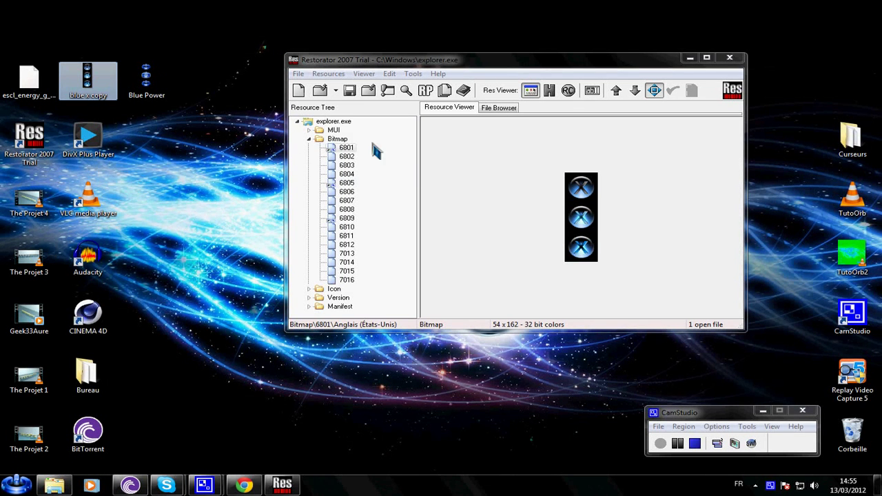
click(346, 183)
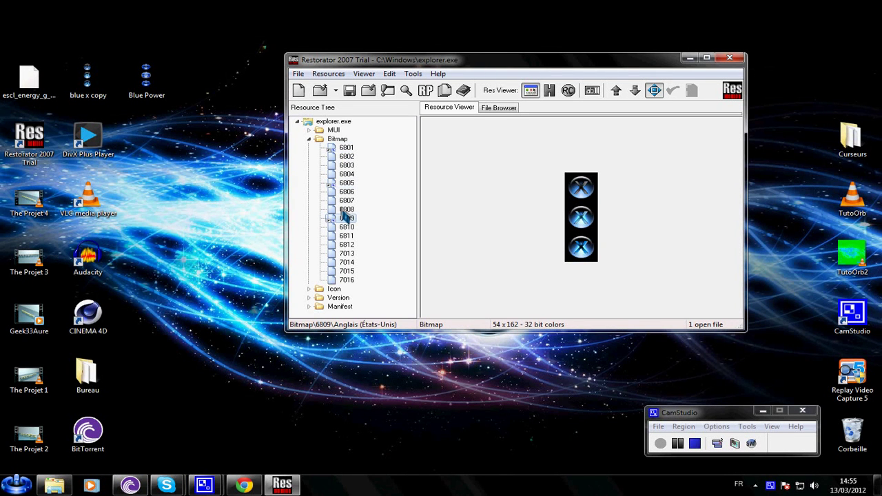
click(347, 217)
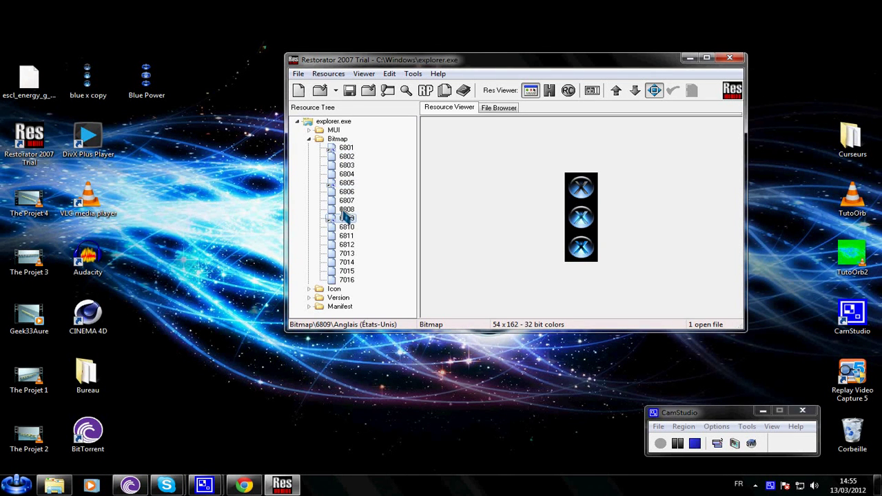
click(346, 149)
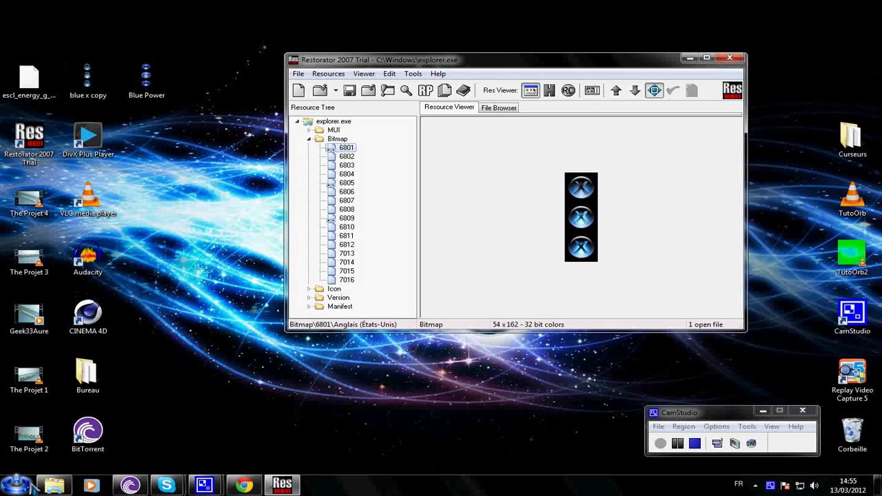
Save the modified file as explorer, type Executable (*.exe), in the personal user account's Desktop folder
click(299, 75)
click(338, 124)
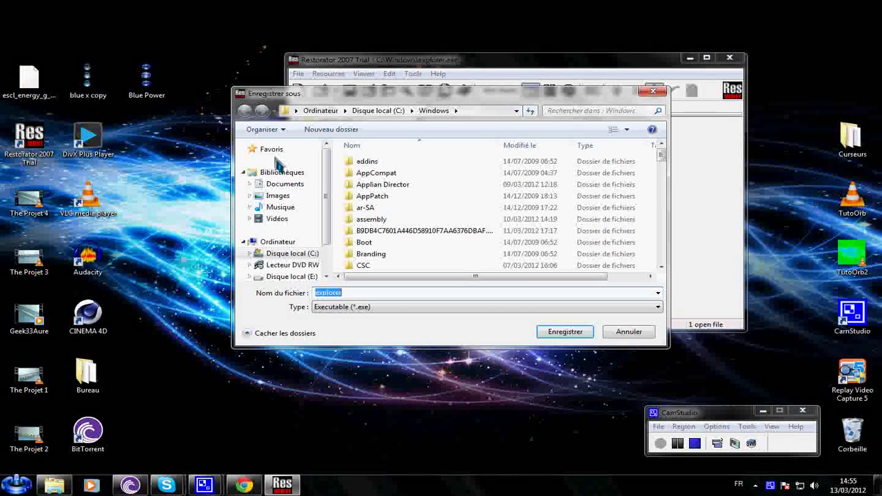
click(273, 257)
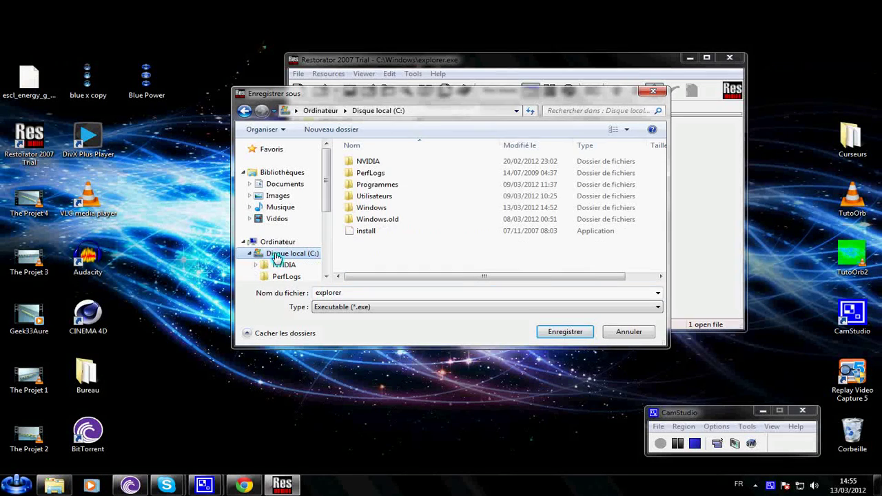
double_click(374, 198)
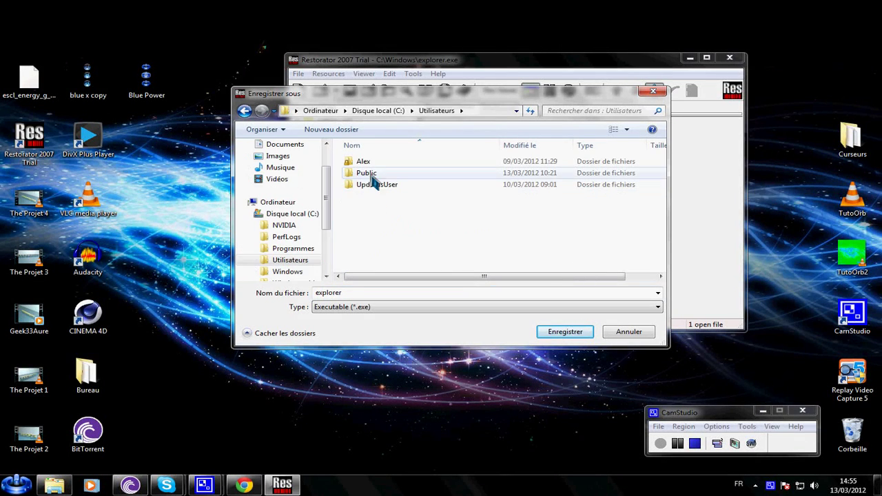
click(371, 162)
double_click(373, 169)
double_click(375, 173)
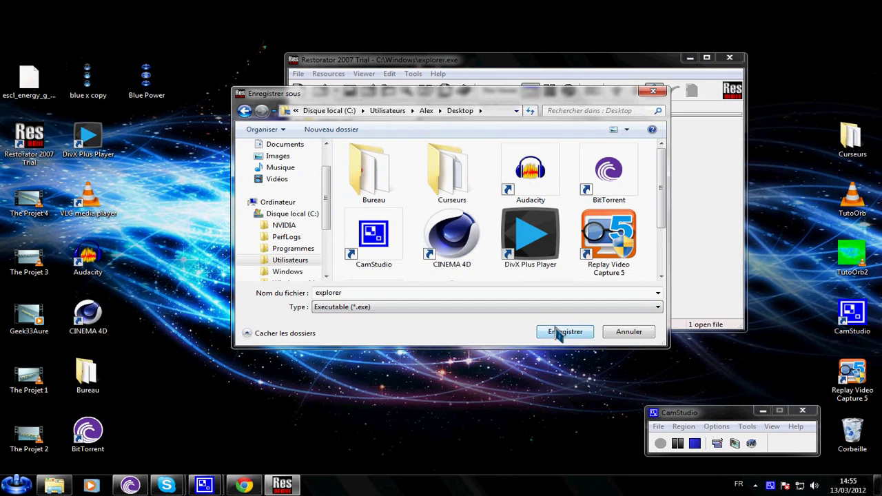
click(566, 336)
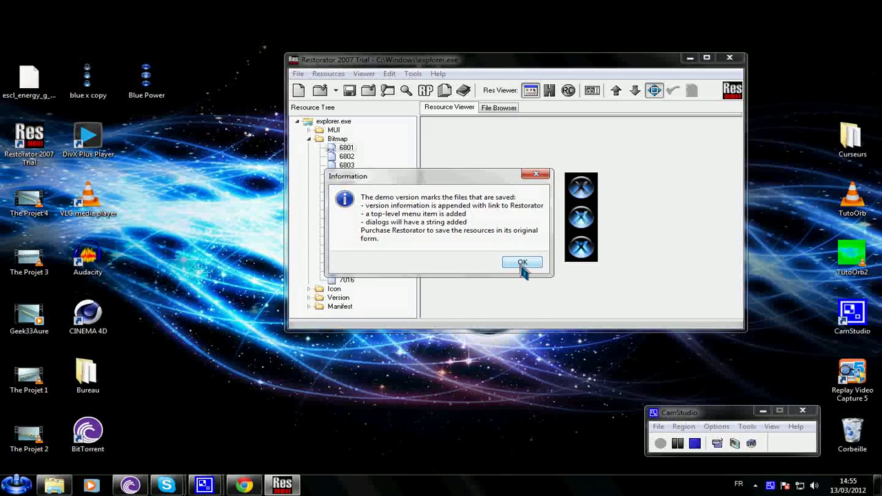
Acknowledge the demo version notice to finish saving explorer.exe to the desktop, and close Restorator
click(523, 263)
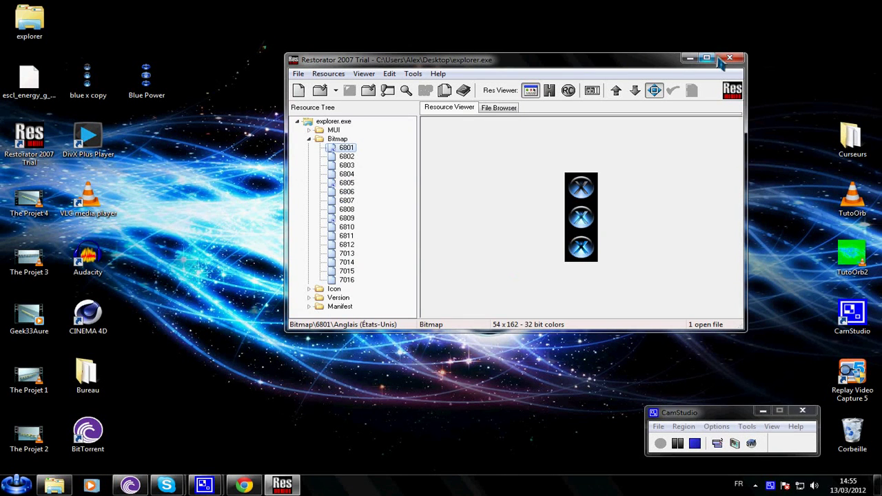
click(737, 62)
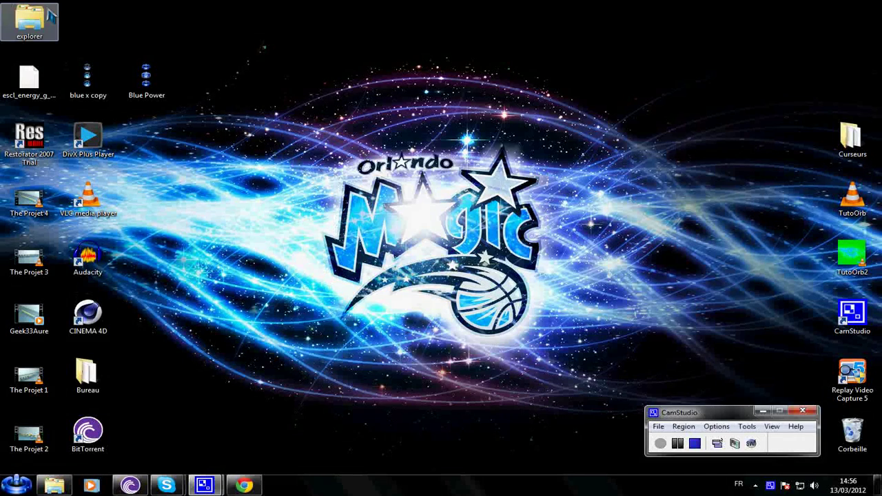
Move the saved explorer file beside Blue Power on the desktop and preview the "blue x copy" image
drag(29, 20, 141, 83)
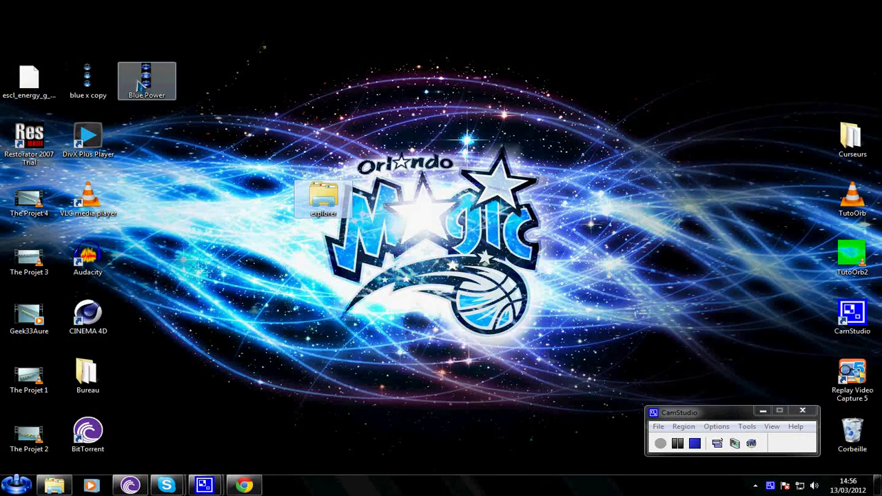
click(100, 84)
click(233, 139)
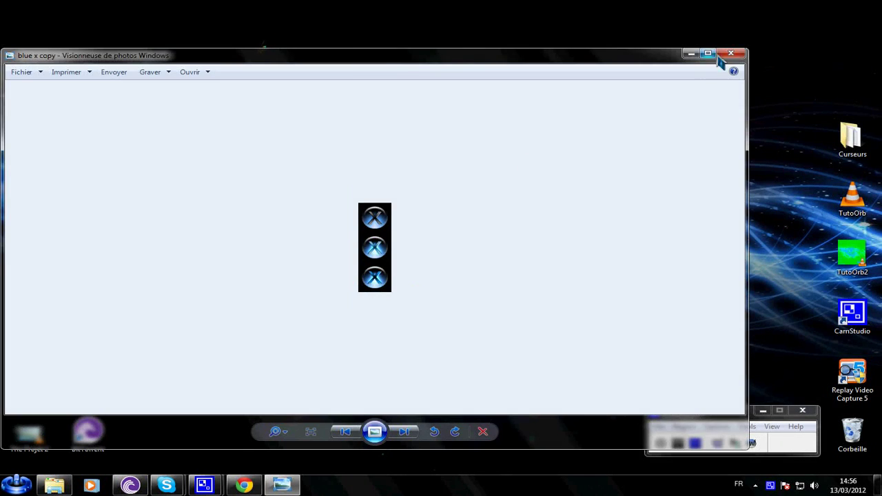
click(731, 53)
drag(323, 199, 207, 82)
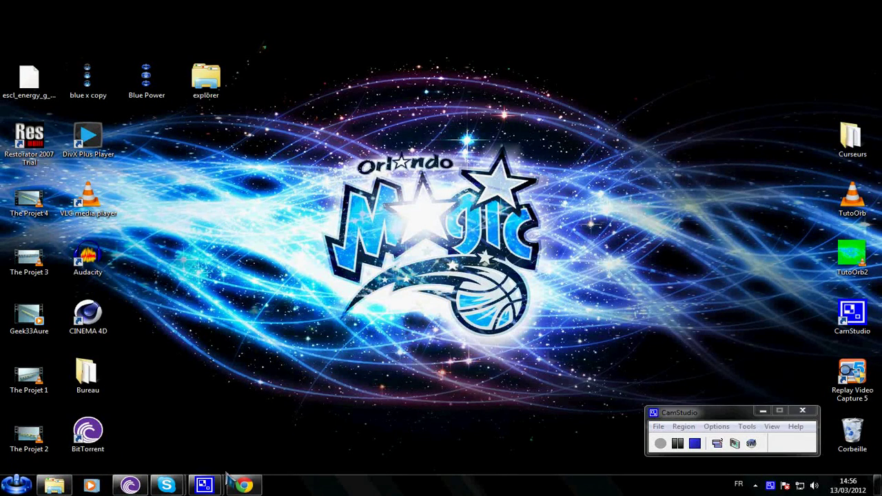
Rename the original explorer application in the C: Windows folder as explorer.old5, granting administrator rights
click(54, 486)
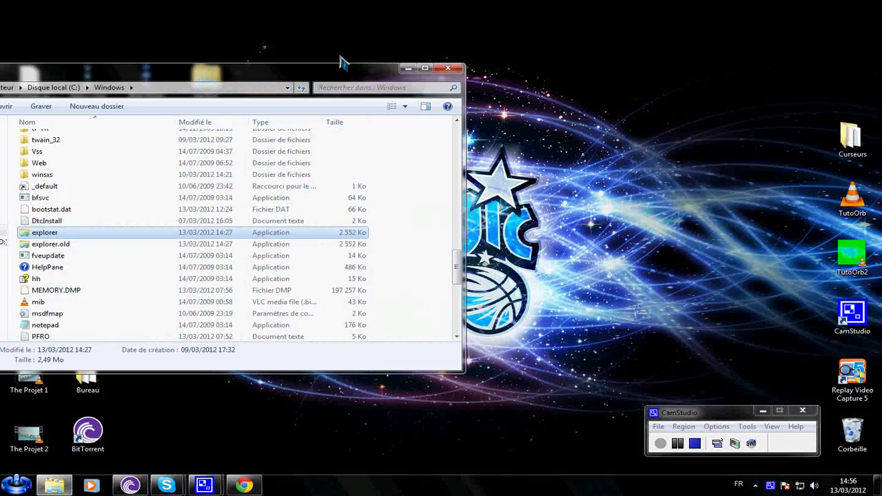
drag(311, 75, 685, 75)
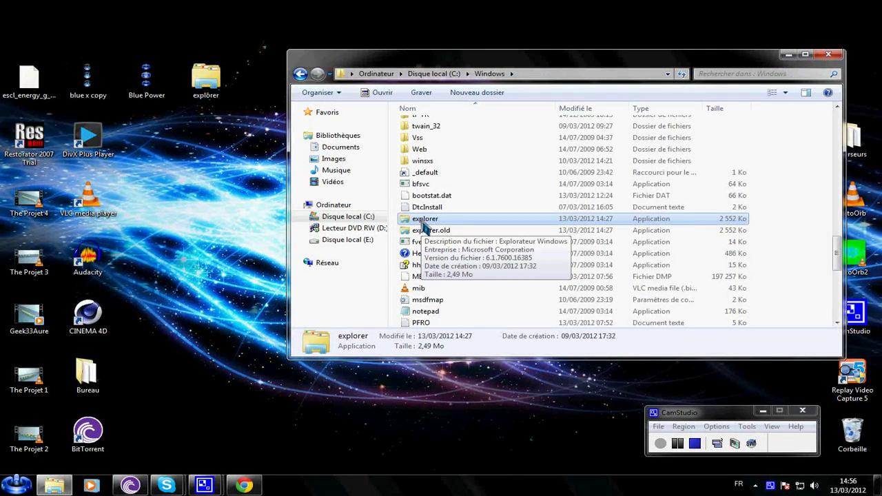
right_click(422, 220)
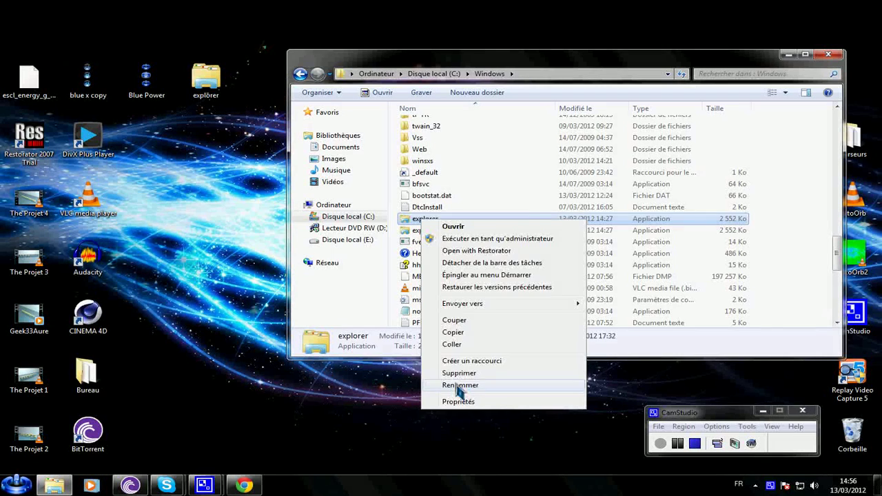
click(460, 386)
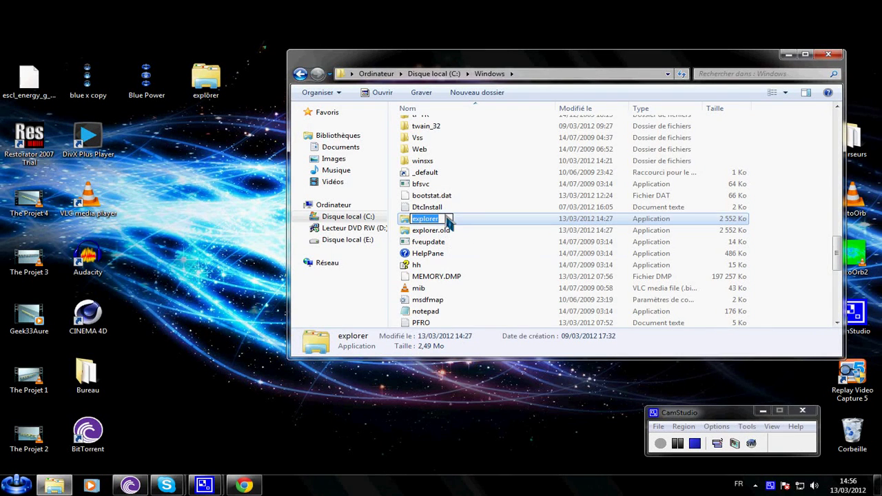
click(448, 220)
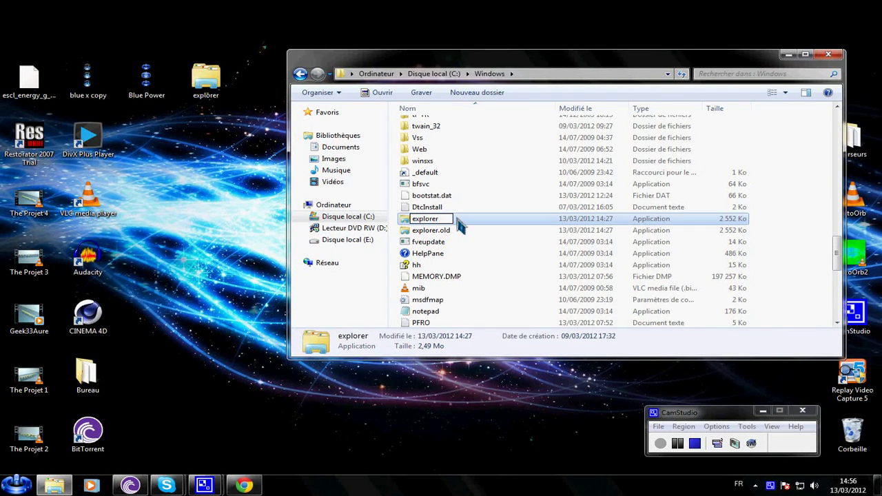
text(.old5)
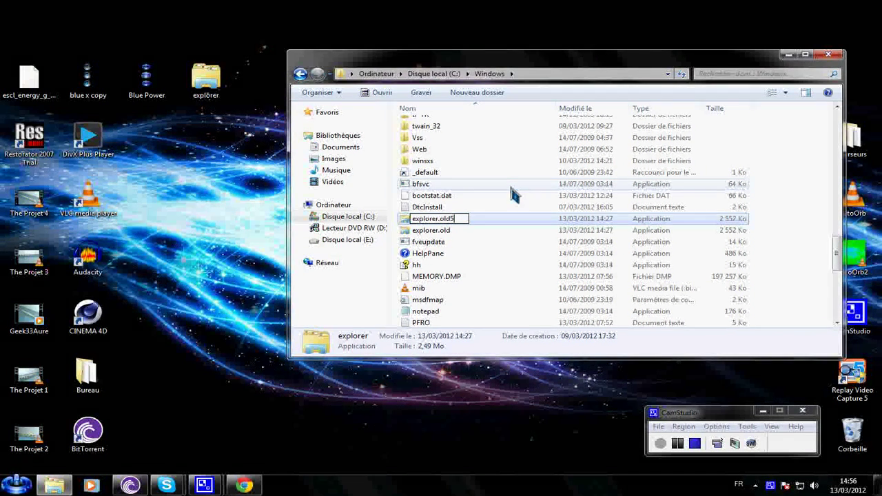
key(Return)
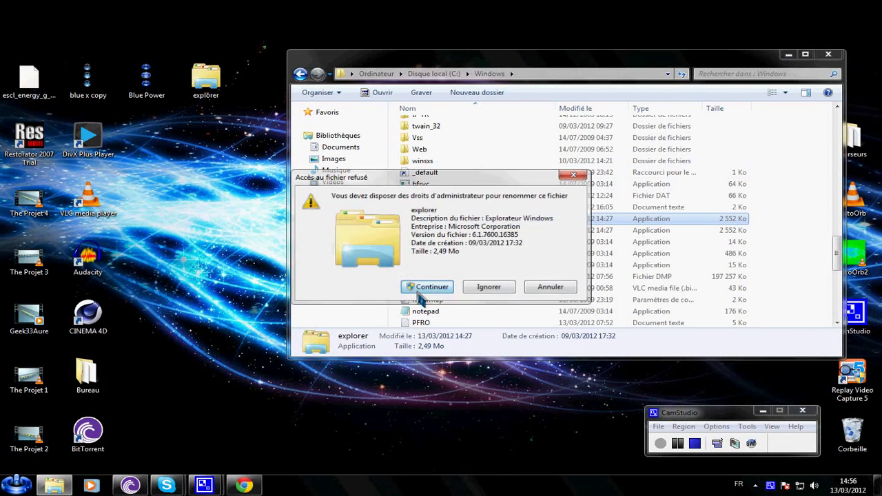
key(Escape)
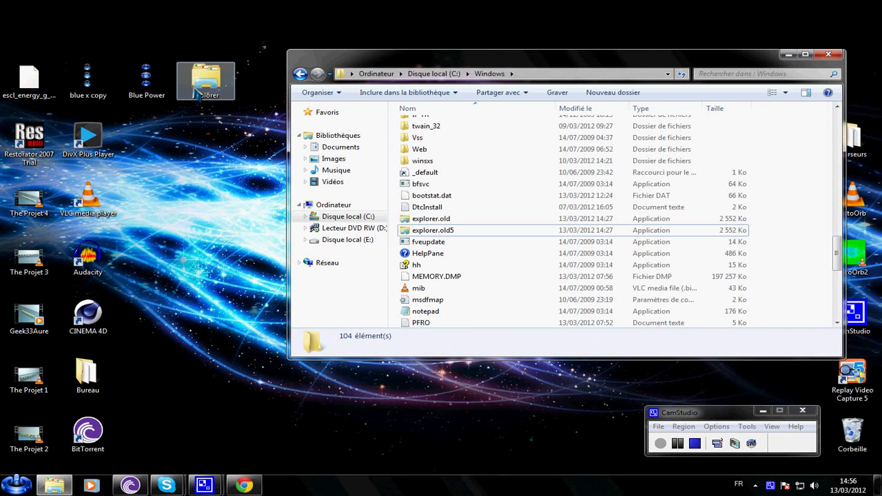
Move the modified explorer from the desktop into the Windows folder with administrator rights, check the renamed backups and close the folder
drag(204, 86, 817, 244)
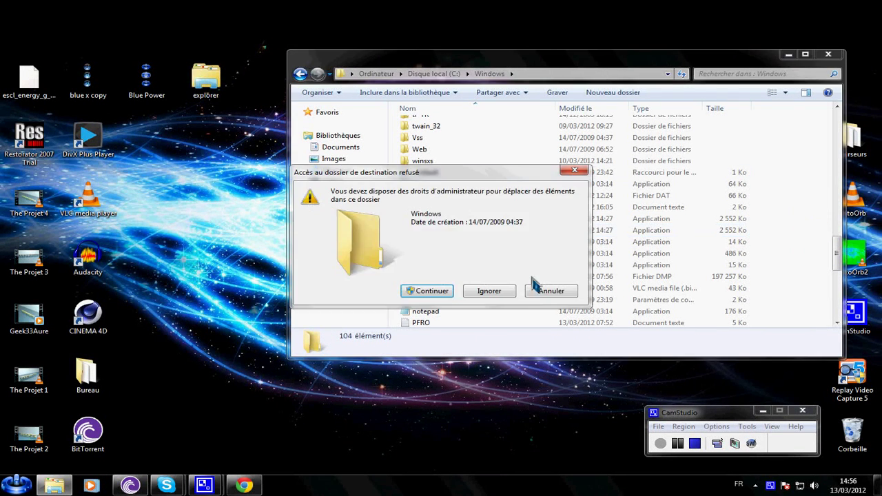
drag(433, 235, 433, 235)
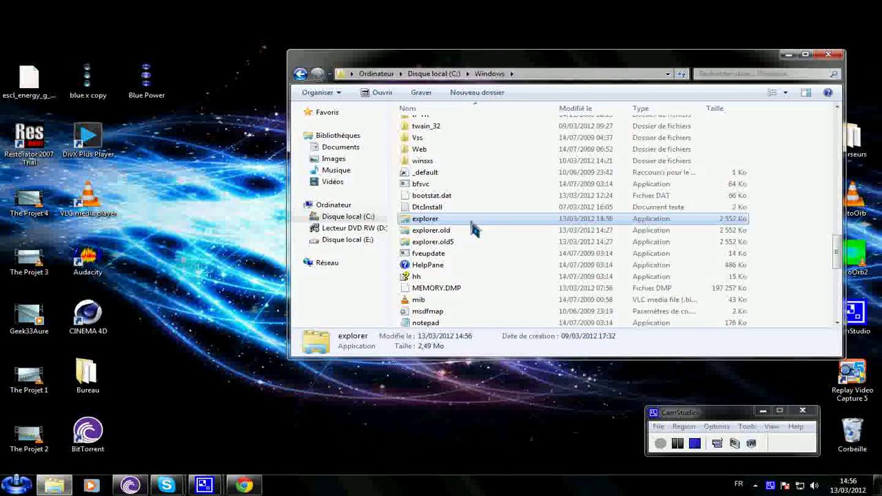
click(808, 228)
click(438, 232)
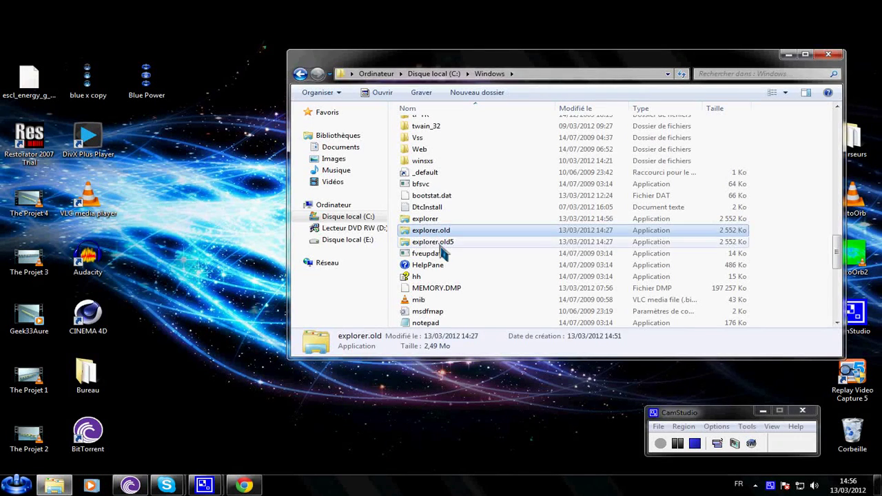
click(441, 243)
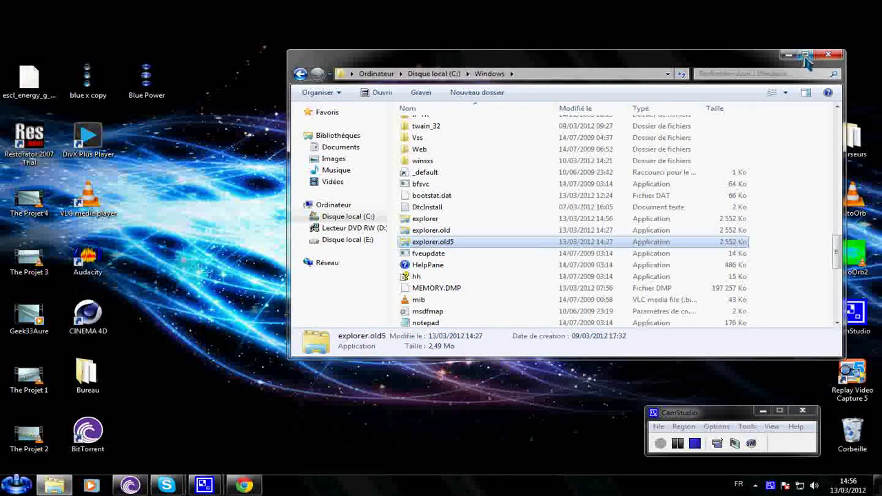
click(831, 55)
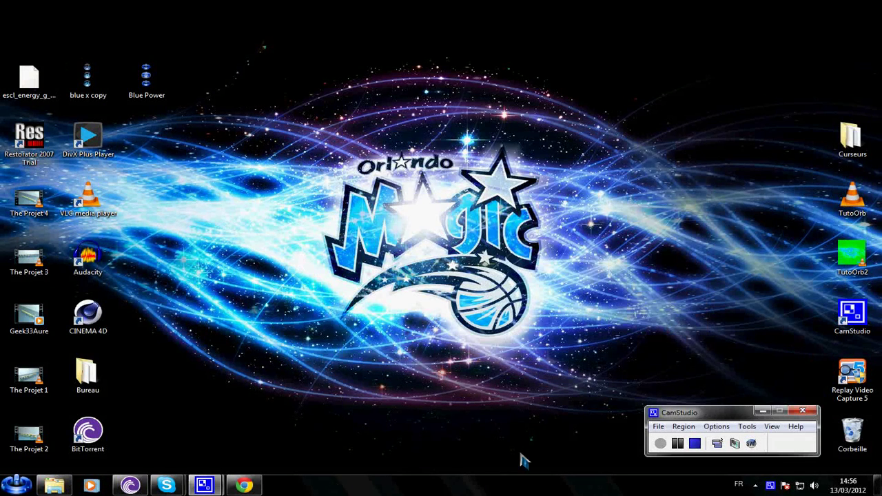
Start the Windows Task Manager and end the explorer.exe process
right_click(383, 487)
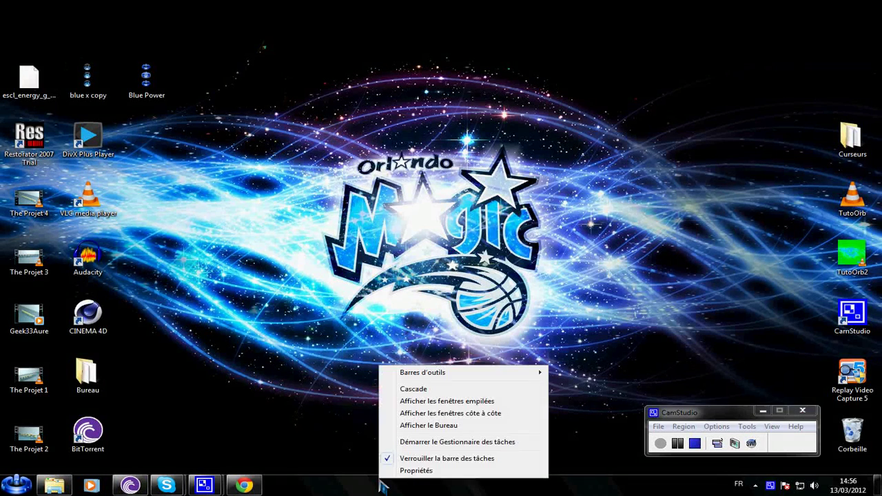
click(444, 448)
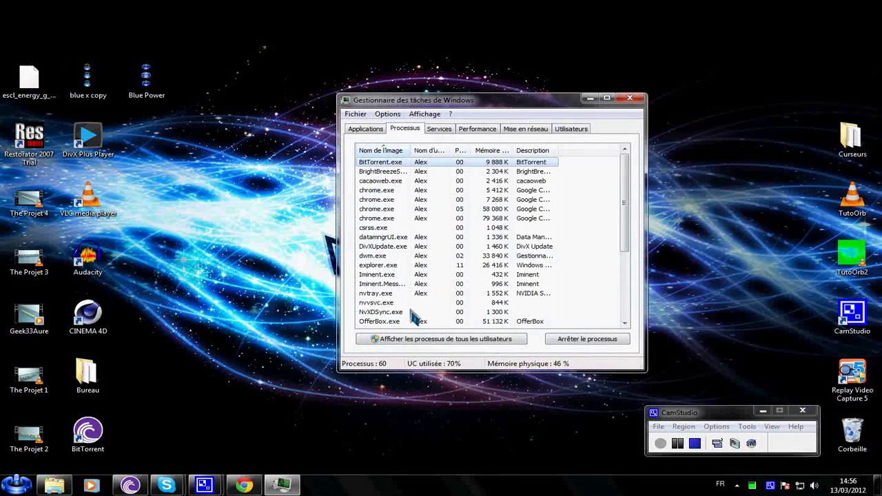
click(365, 130)
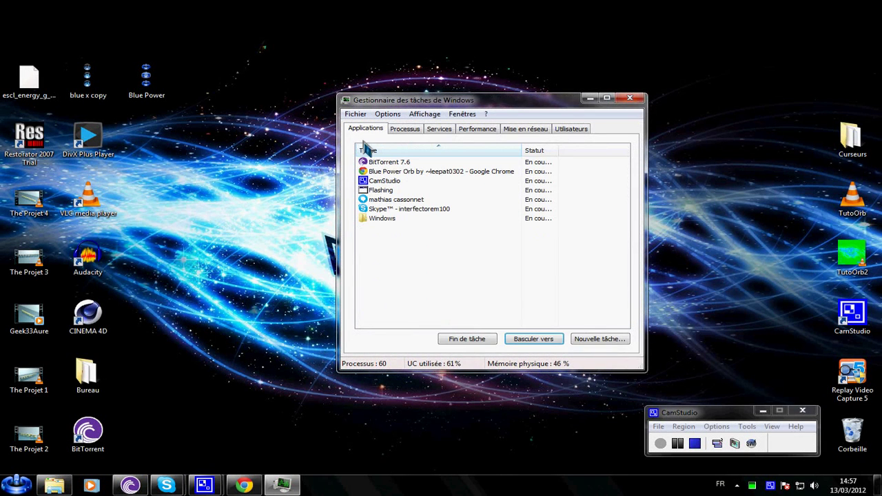
click(406, 132)
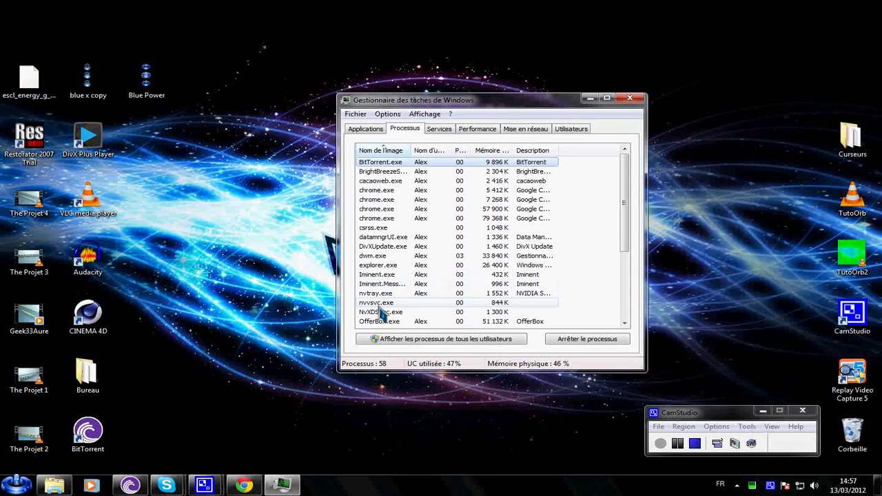
click(383, 267)
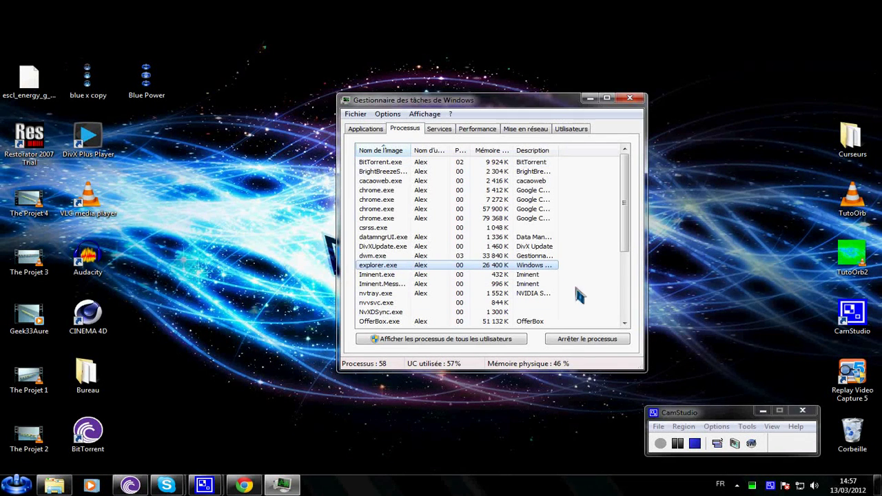
click(572, 339)
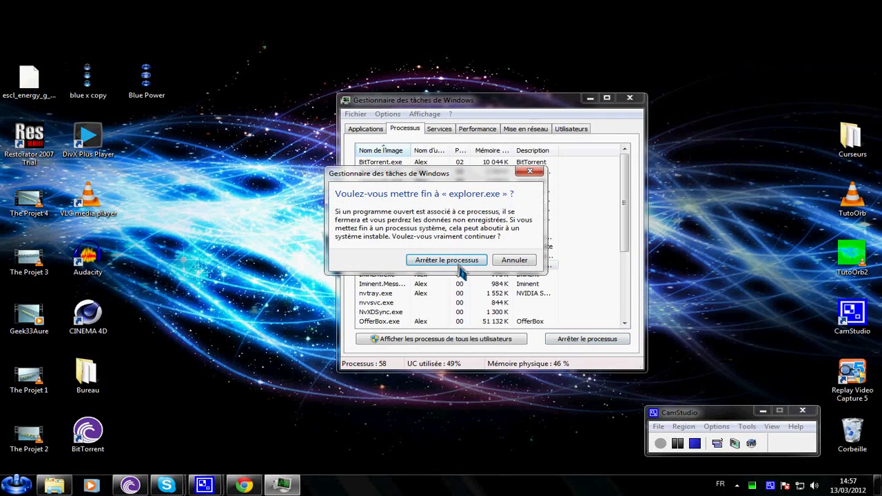
click(456, 262)
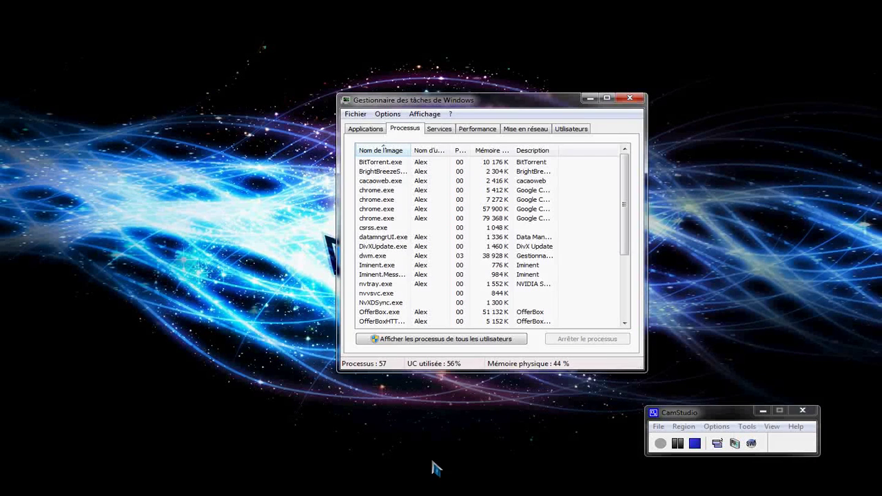
Run explorer as a new task from the Task Manager to restart the Windows shell
click(357, 114)
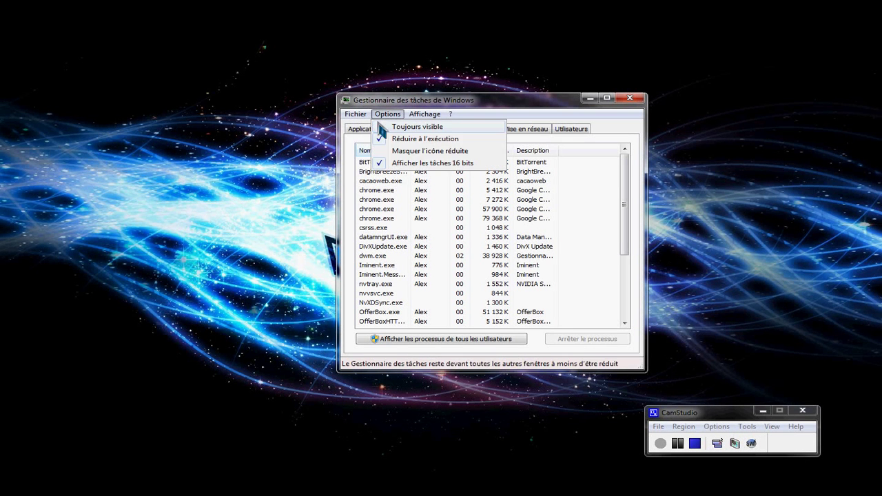
click(367, 127)
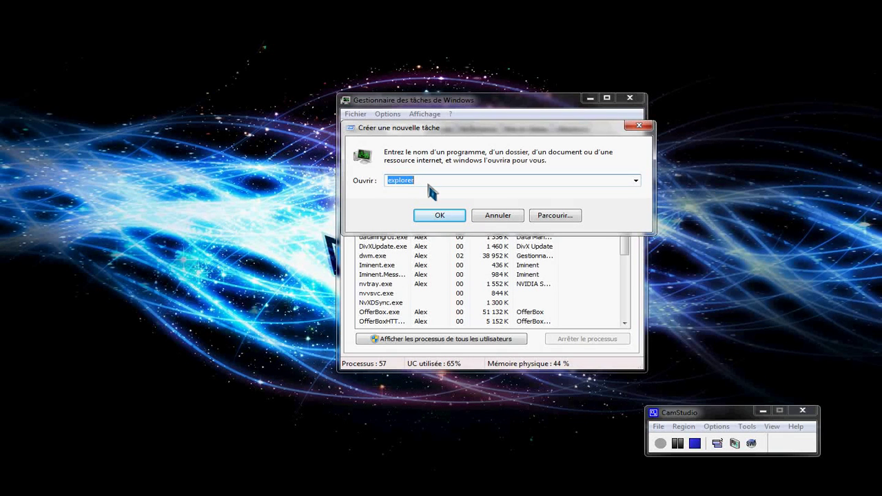
key(BackSpace)
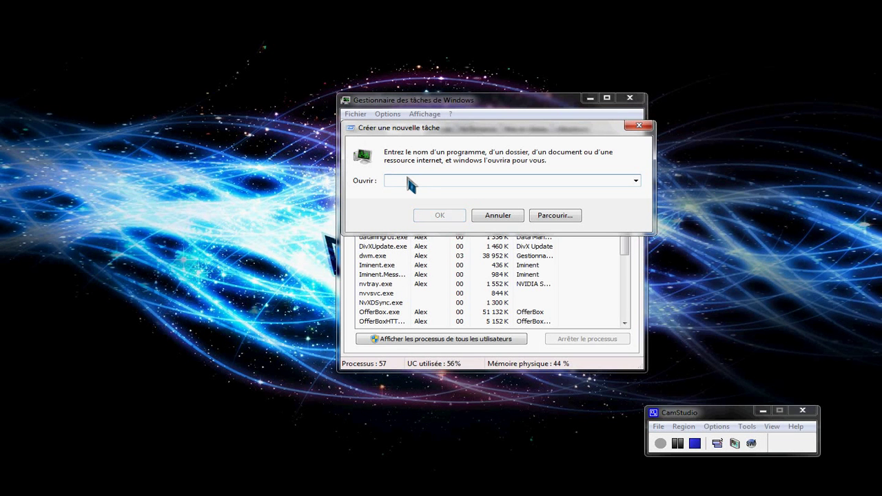
text(expl)
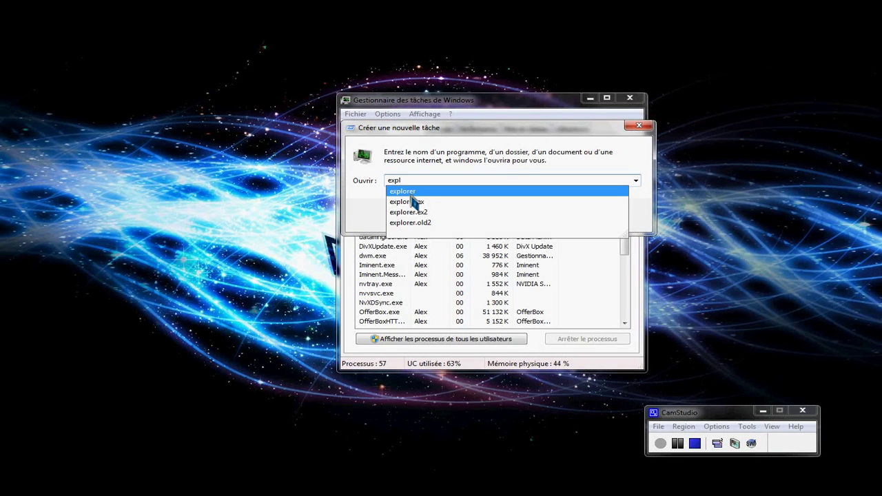
click(412, 193)
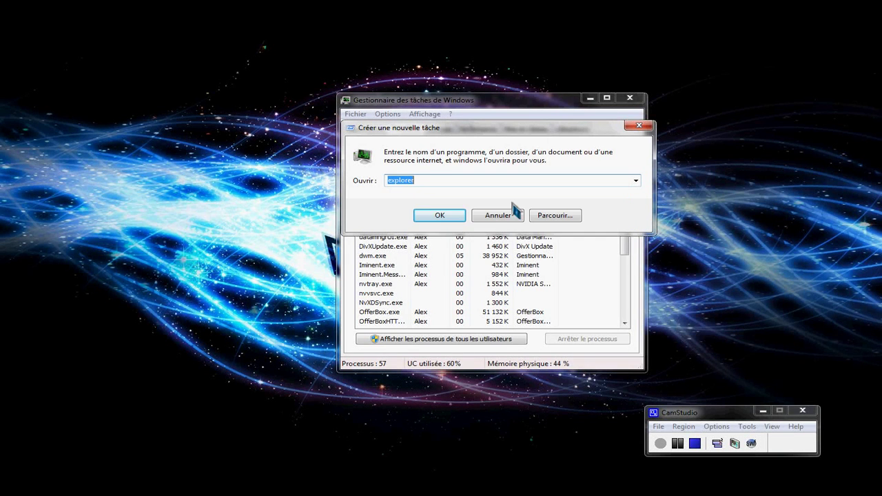
click(440, 216)
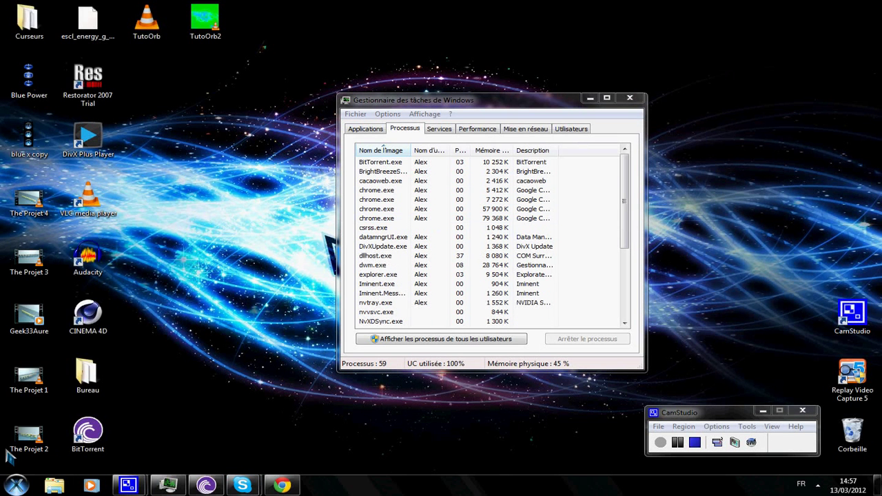
Check the new start orb by opening and closing the Start menu twice, and close the Task Manager
click(26, 487)
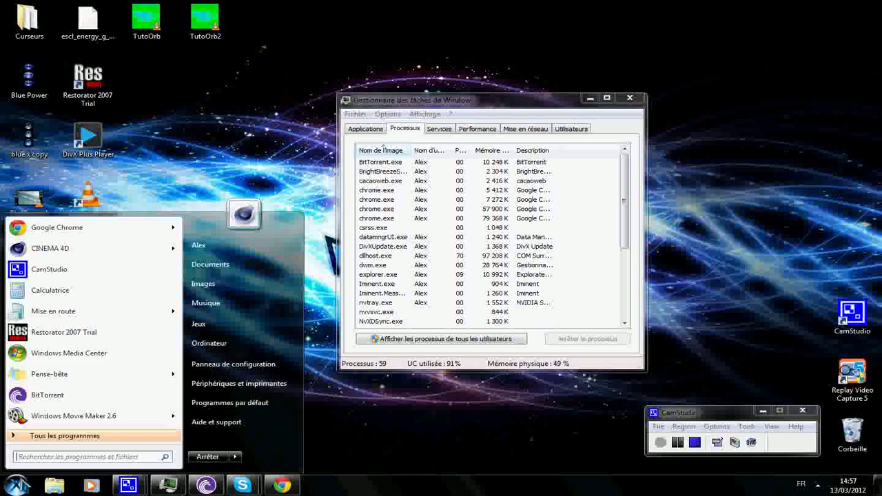
click(348, 445)
key(super)
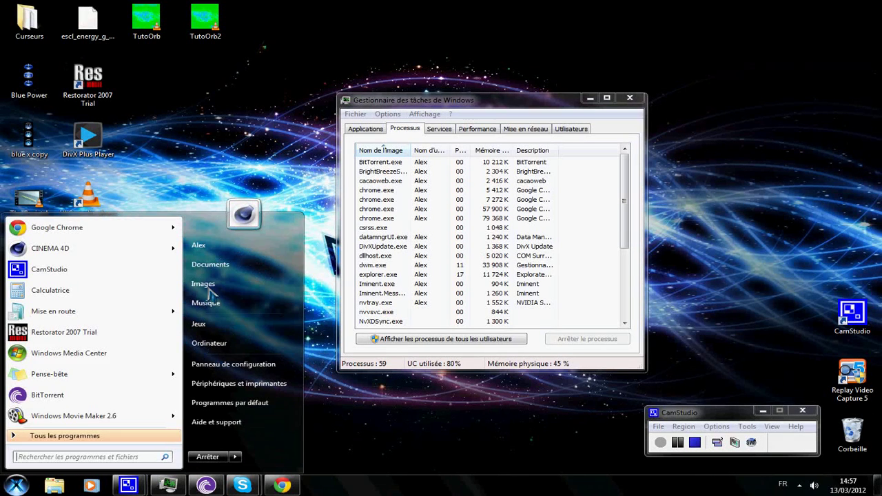
click(370, 440)
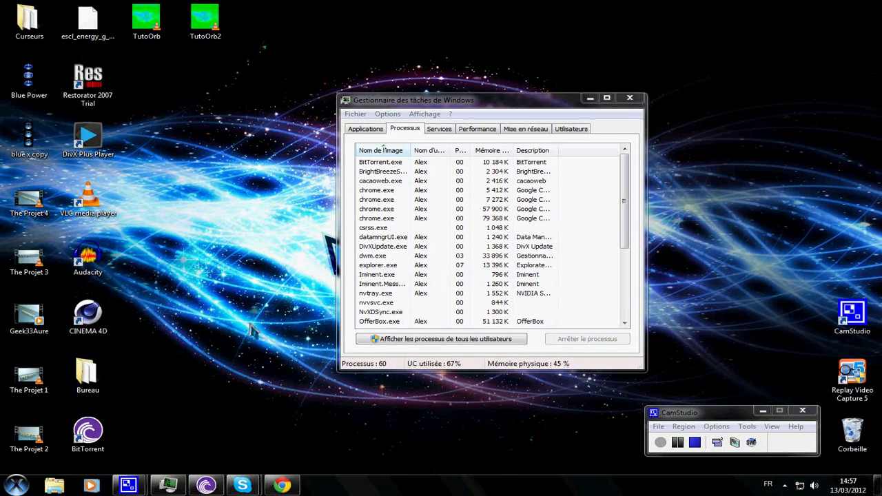
click(630, 98)
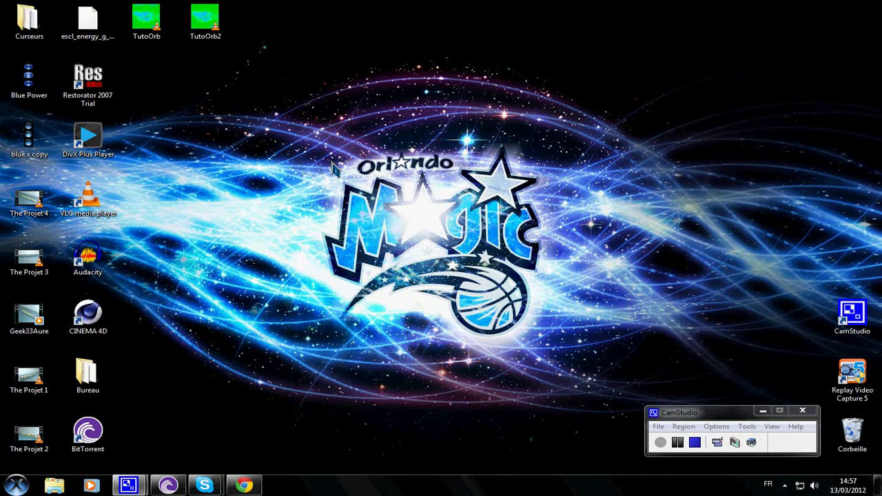